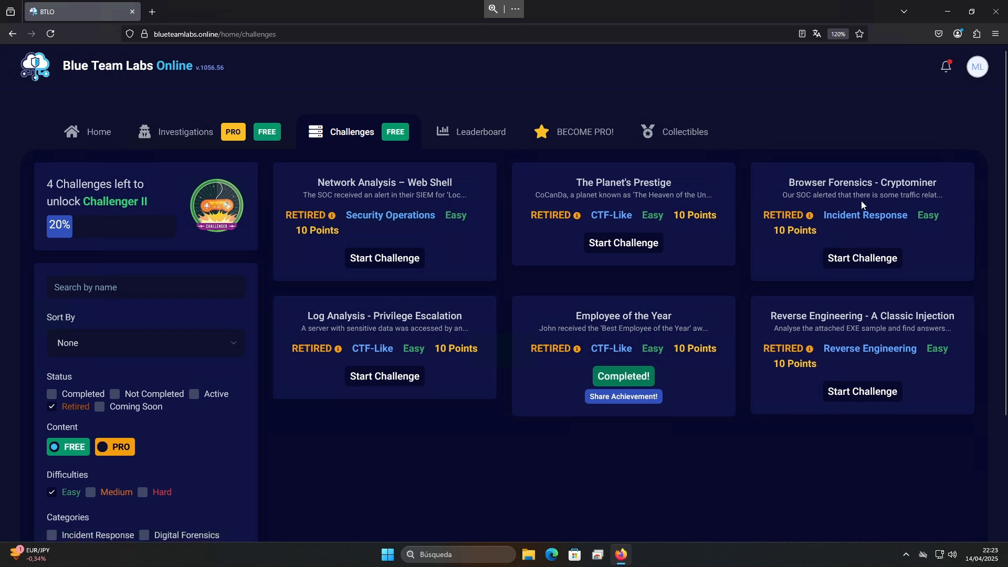
Open the Browser Forensics - Cryptominer challenge and read through its scenario description
click(862, 258)
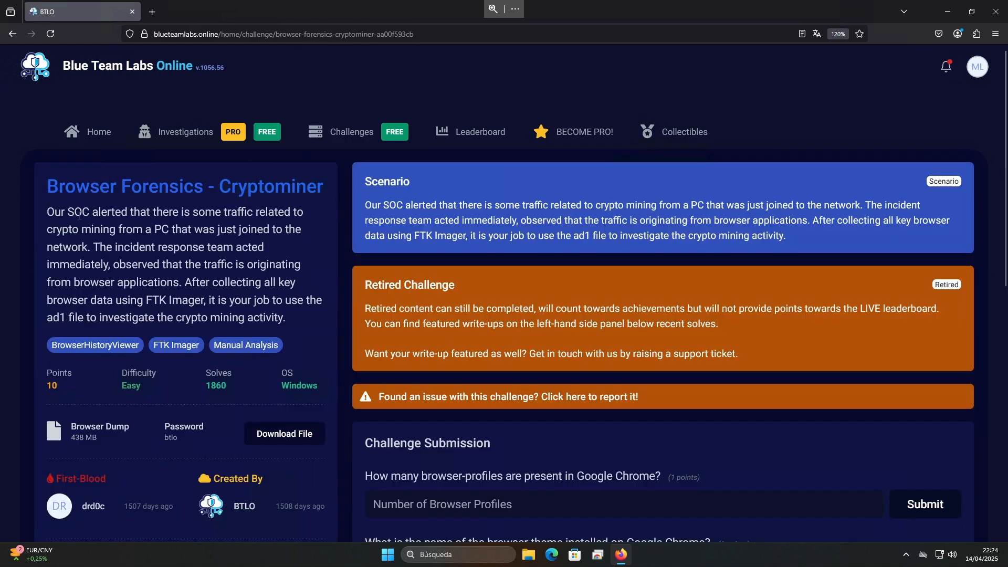
drag(112, 213, 285, 213)
click(230, 235)
drag(132, 231, 287, 231)
click(275, 237)
drag(107, 248, 223, 249)
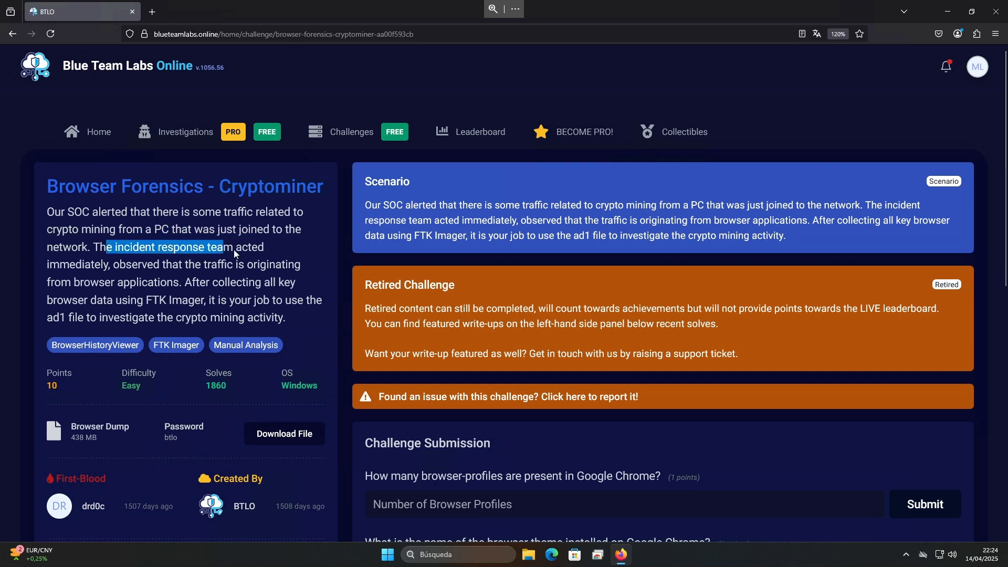
click(134, 261)
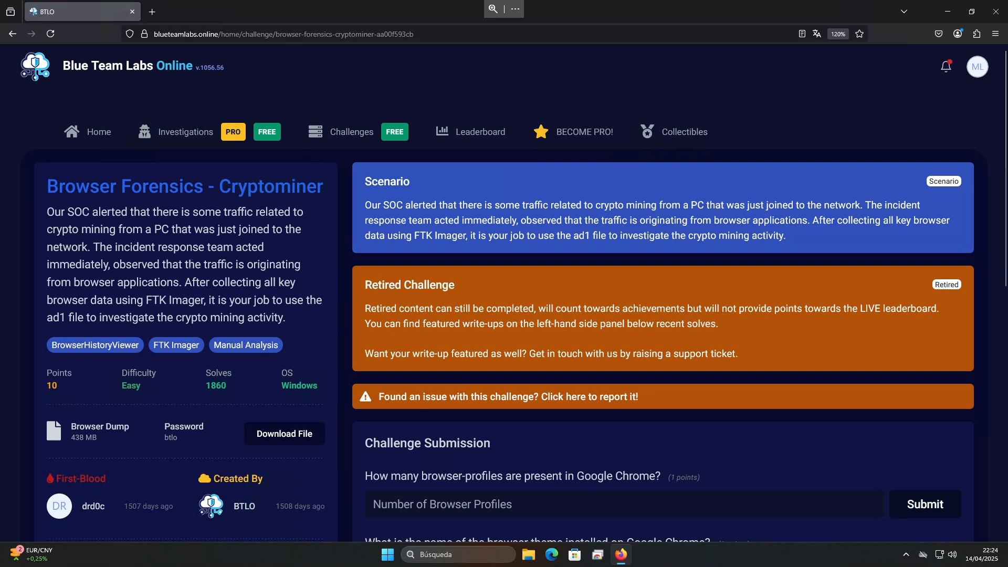
drag(190, 258, 296, 265)
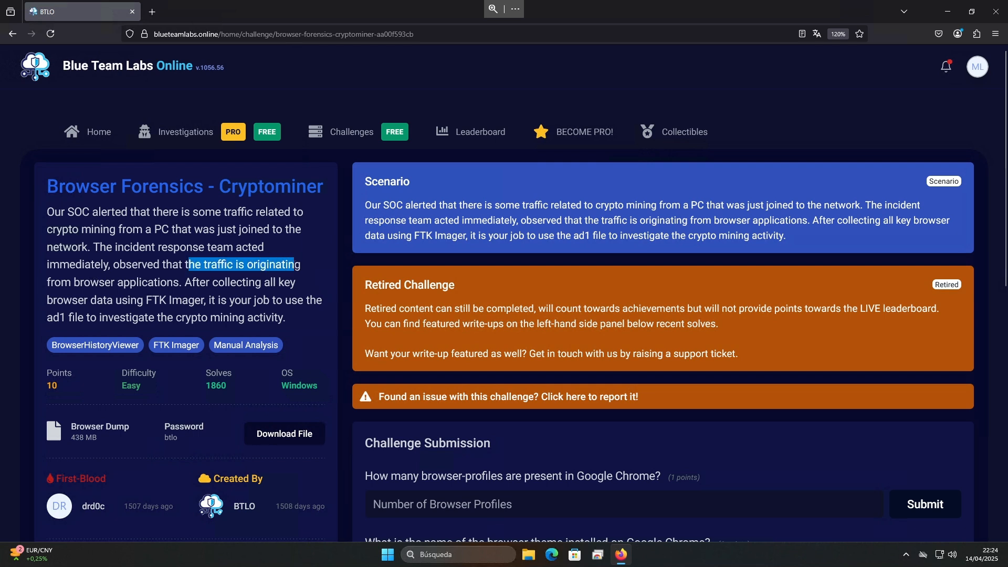
click(102, 279)
drag(91, 281, 177, 282)
click(206, 282)
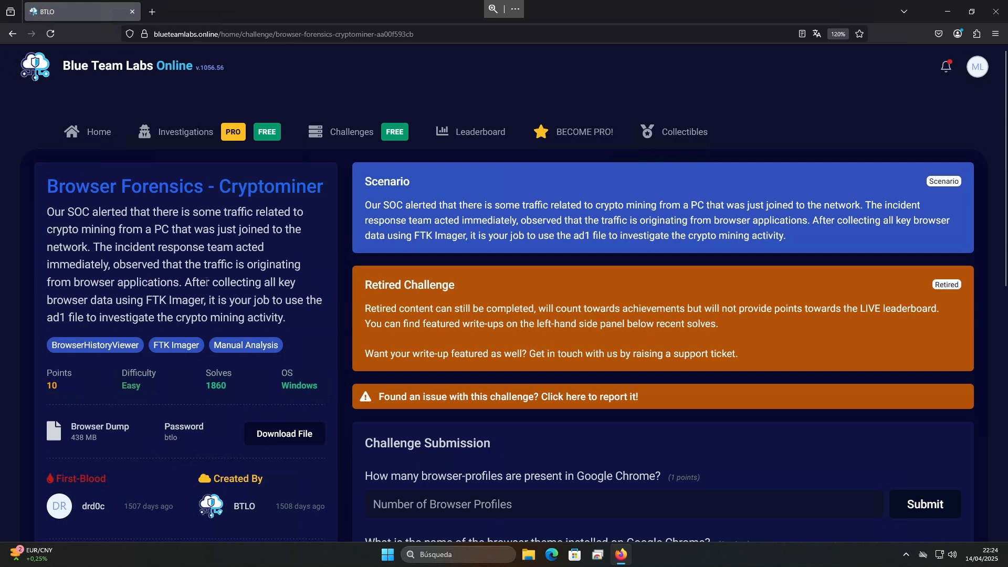
drag(241, 282, 290, 282)
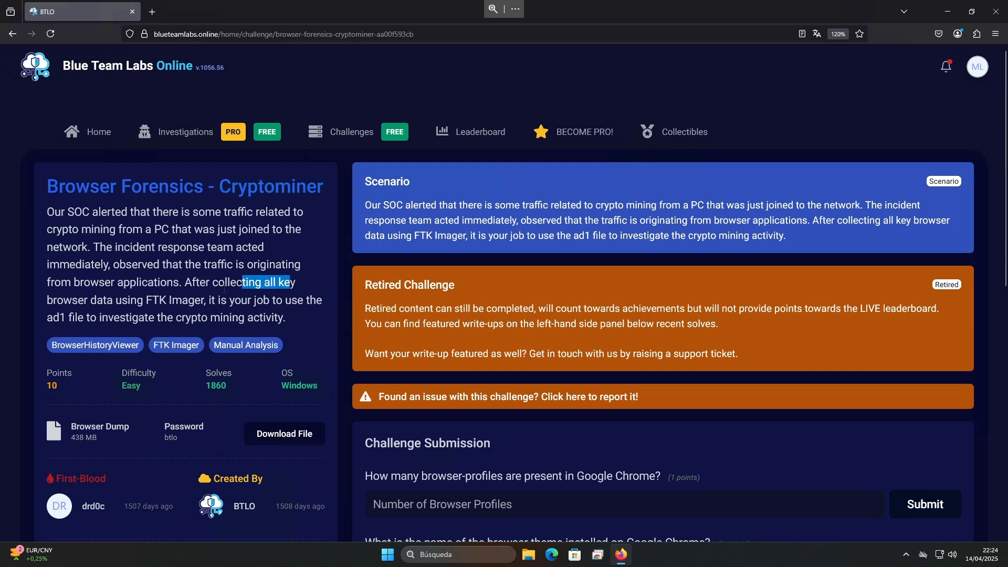
click(82, 299)
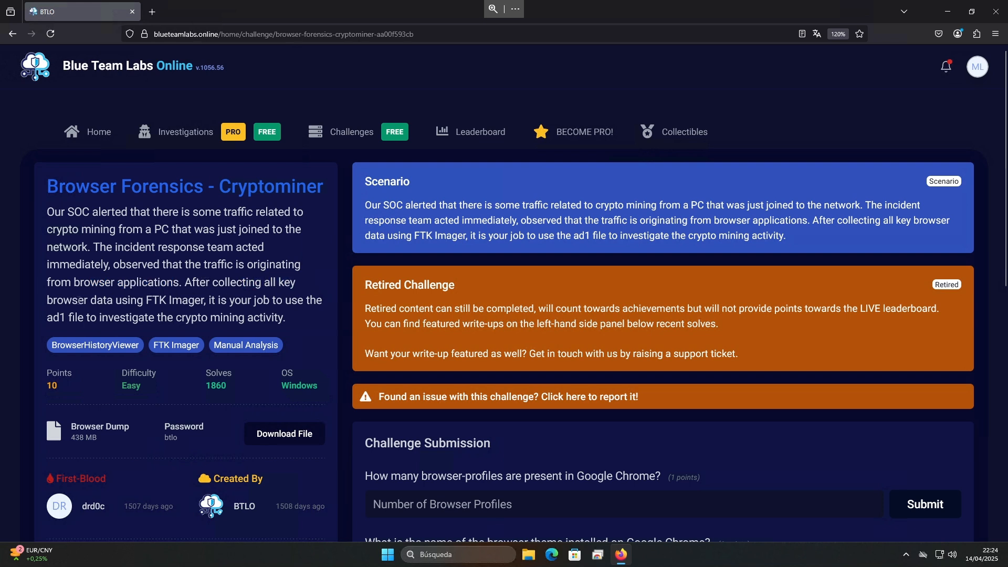
drag(153, 302, 307, 302)
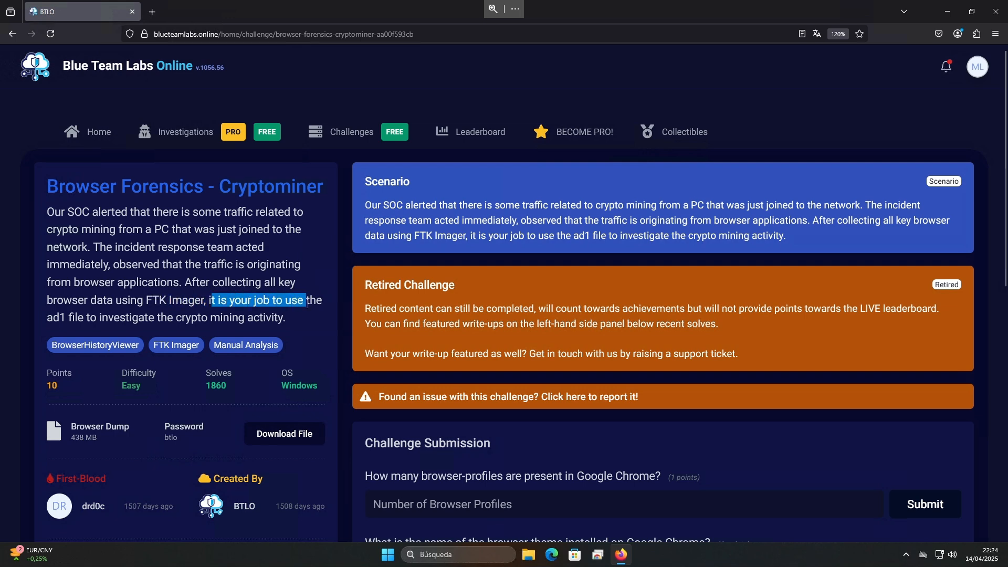
click(302, 305)
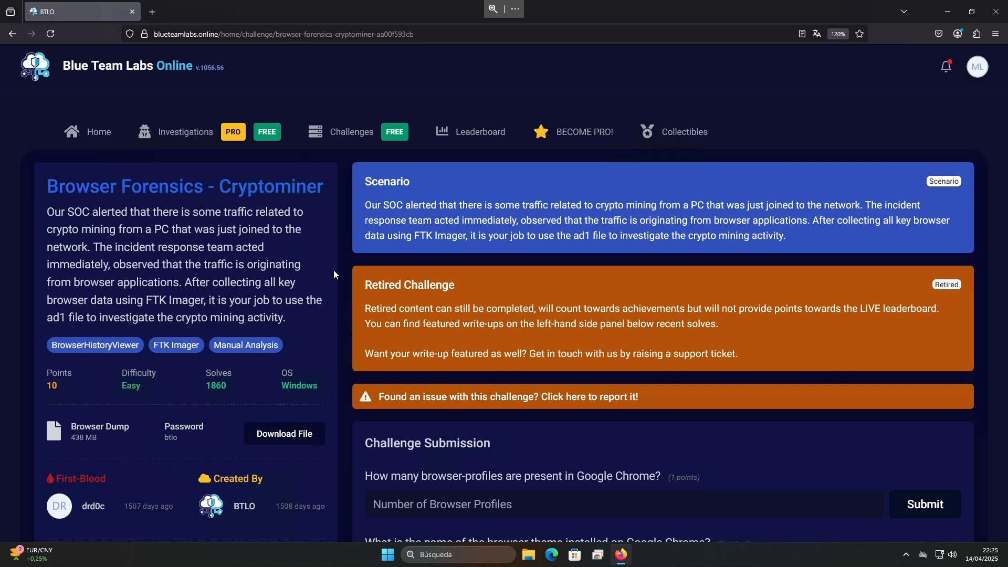
scroll(333, 270, down, 1)
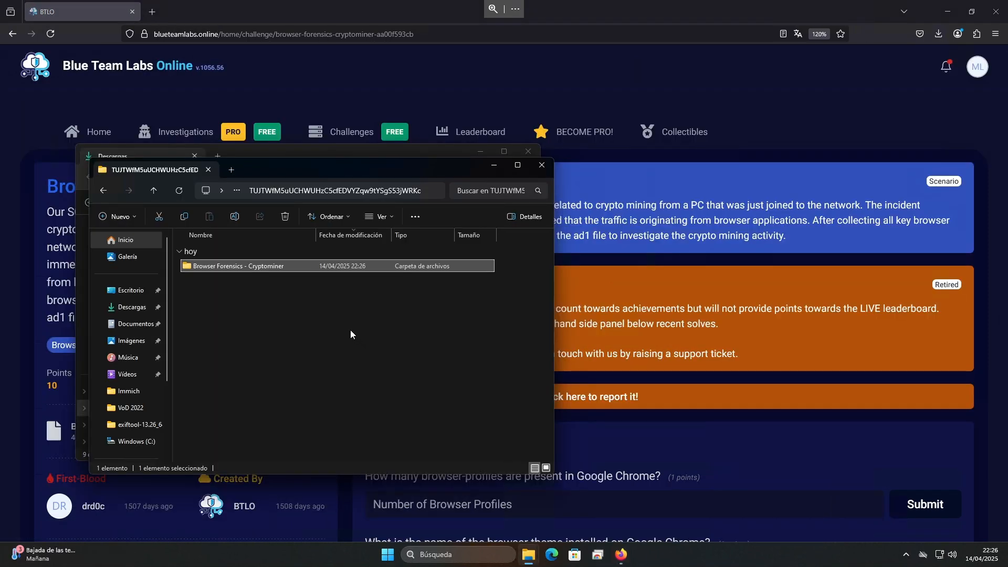
Open the extracted Browser Forensics - Cryptominer folder, read the BTLO.txt notice and close it
double_click(265, 266)
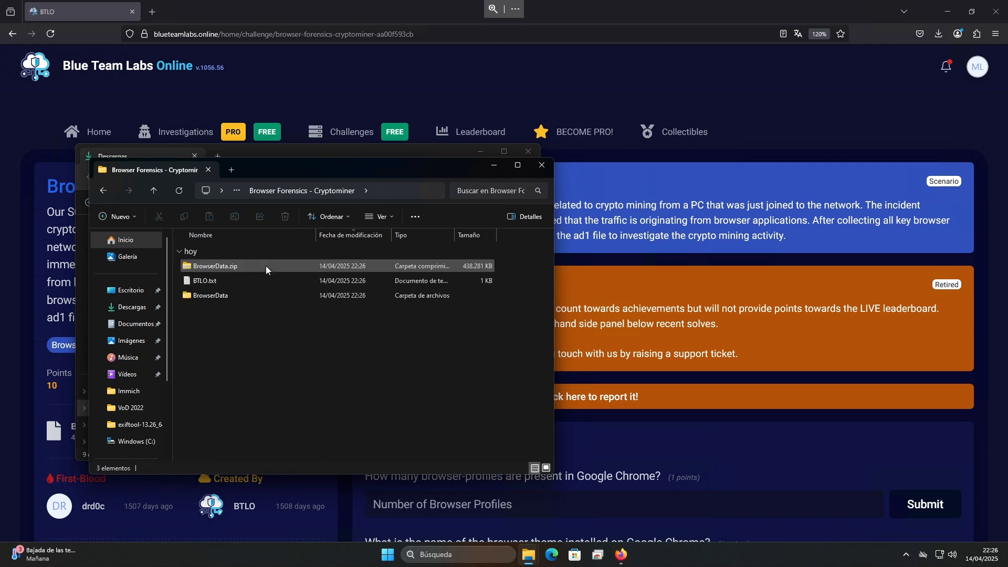
double_click(210, 282)
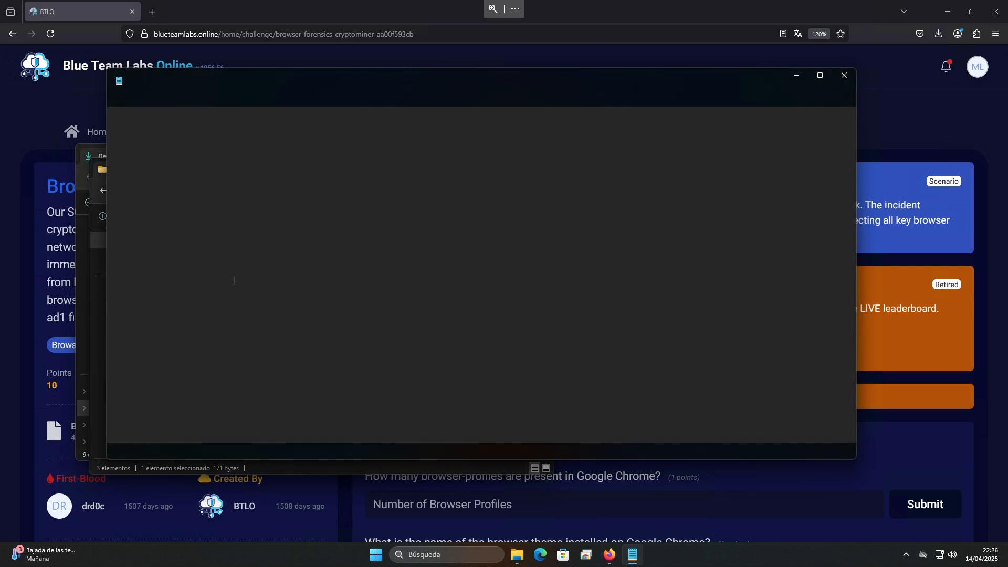
drag(191, 120, 460, 130)
click(459, 129)
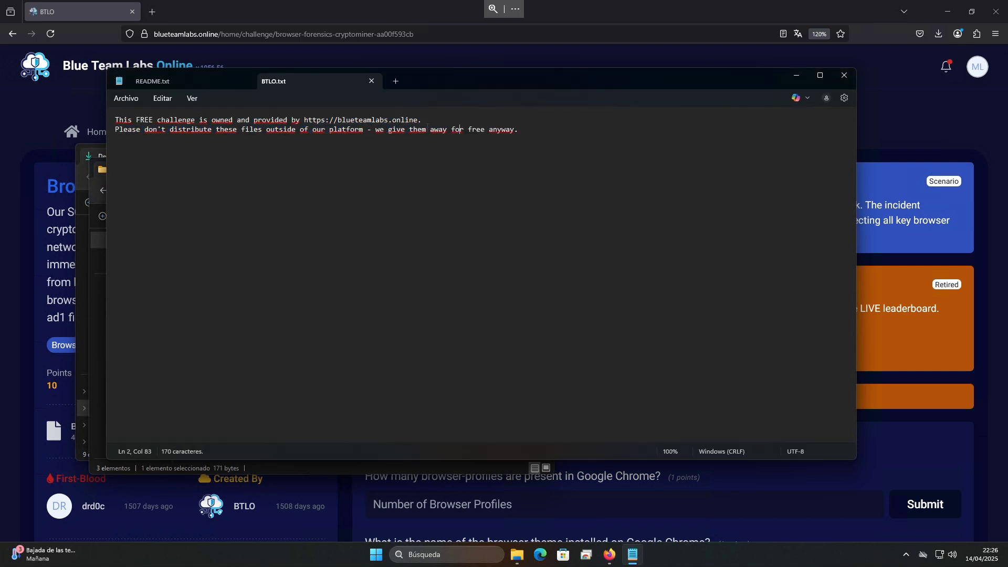
click(843, 75)
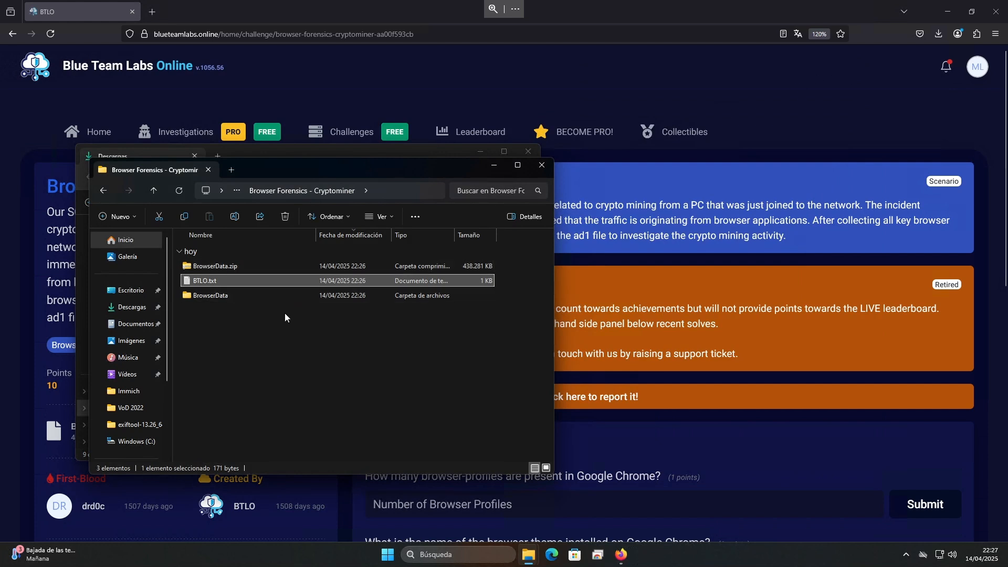
Open the extracted BrowserData folder and the BrowserData subfolder inside it
click(229, 268)
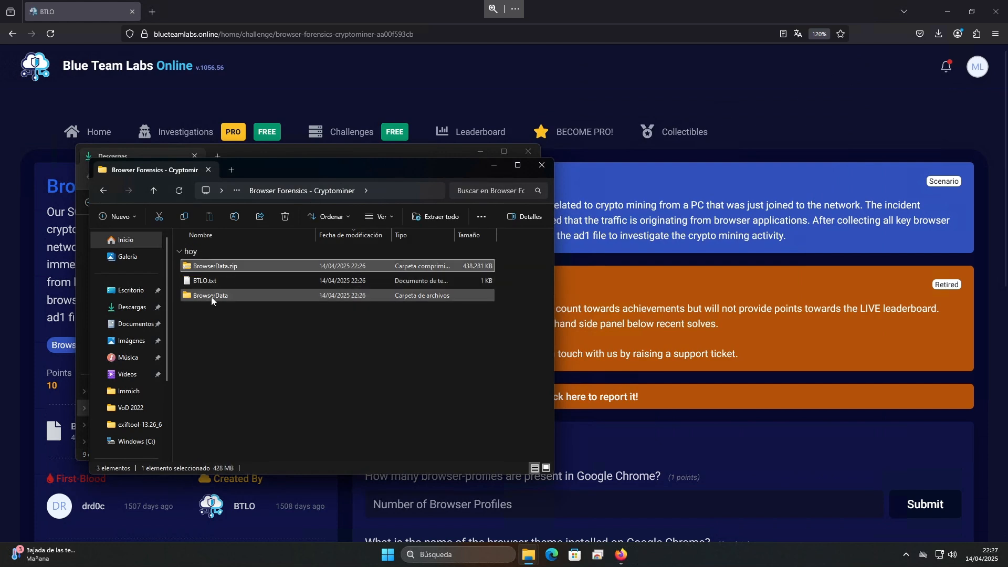
double_click(212, 297)
double_click(212, 265)
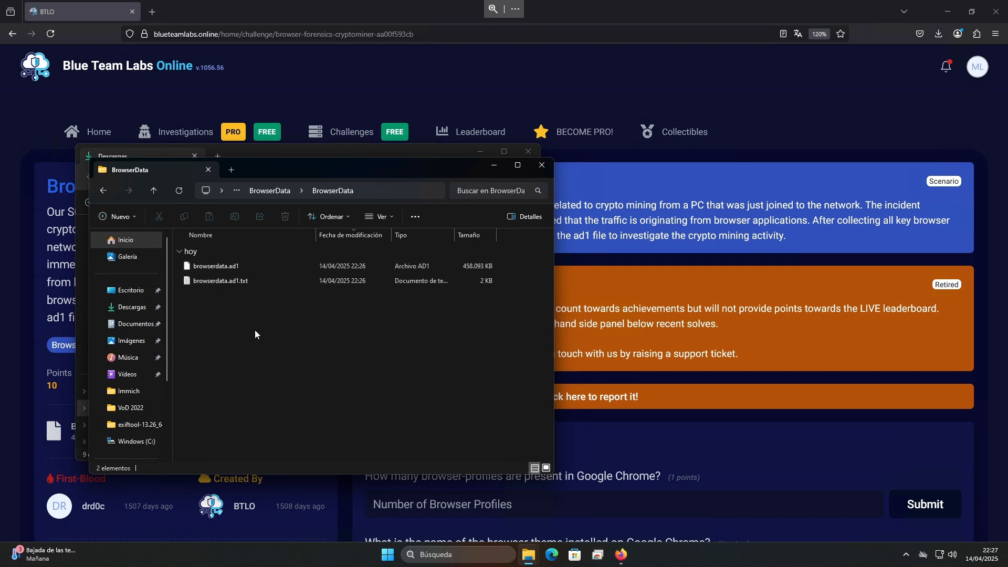
Open browserdata.ad1.txt and examine the imaging tool, the custom content sources and the computed and verified MD5 and SHA1 checksums
double_click(221, 281)
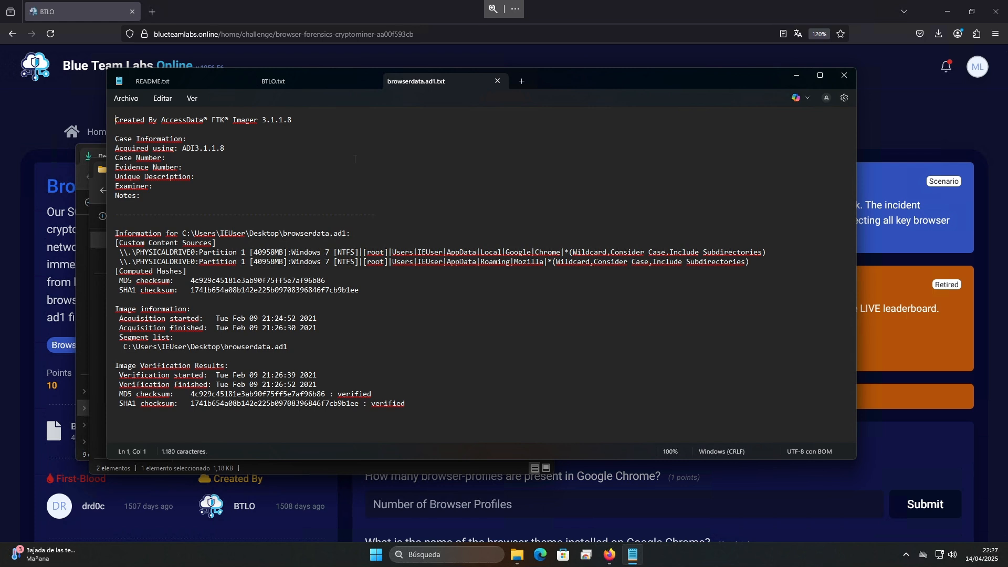
mouse_move(206, 127)
mouse_down()
mouse_move(237, 123)
mouse_move(208, 123)
mouse_up()
click(208, 124)
drag(292, 252, 460, 252)
click(464, 252)
click(216, 243)
mouse_move(486, 255)
mouse_down()
mouse_move(567, 255)
mouse_move(500, 263)
mouse_up()
double_click(560, 271)
double_click(239, 280)
double_click(246, 290)
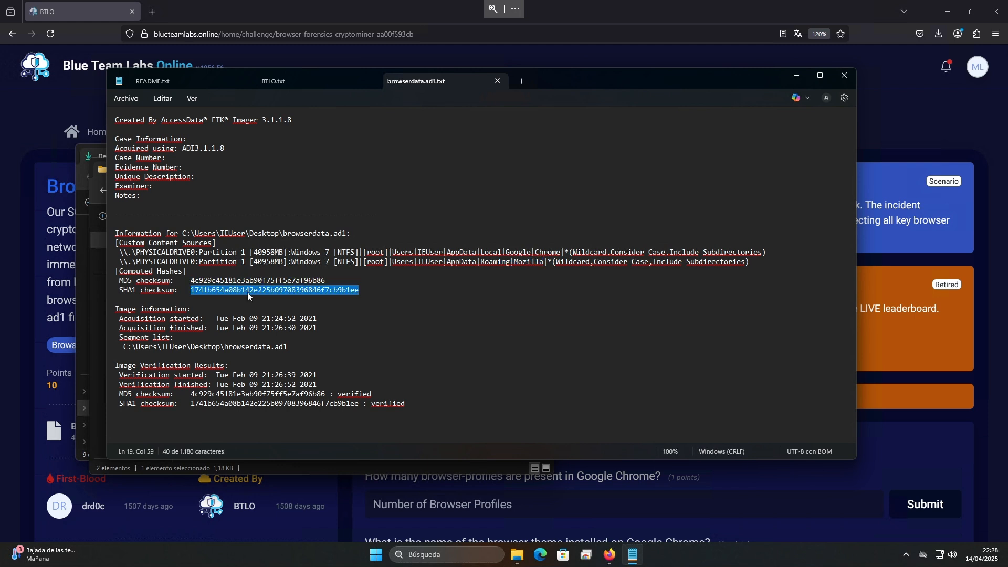
double_click(246, 394)
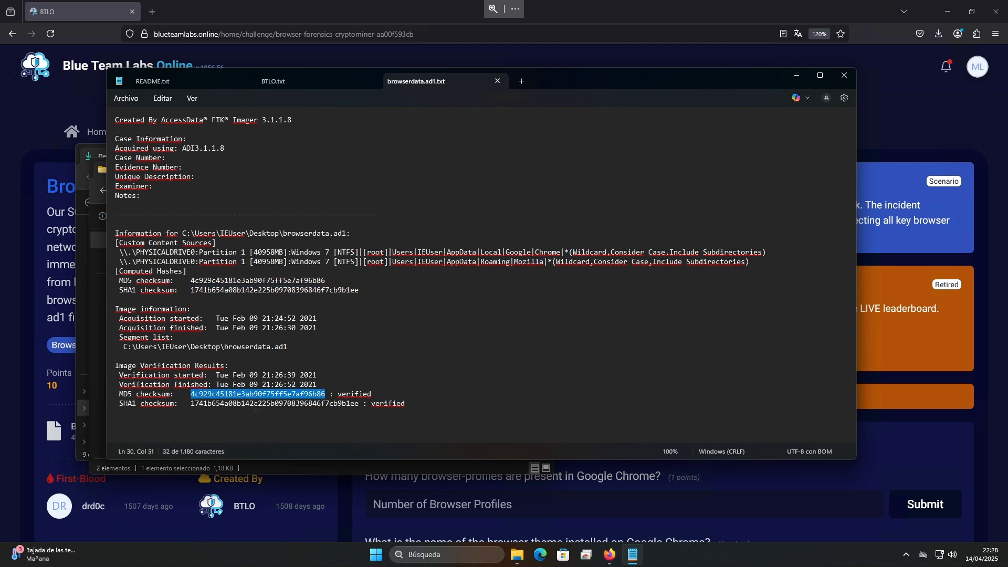
double_click(257, 404)
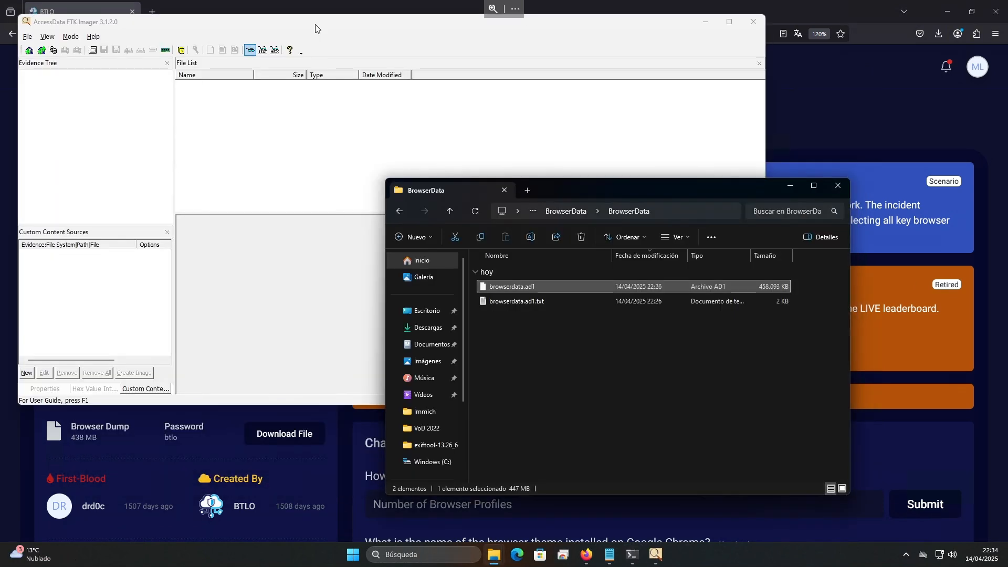
Move the FTK Imager window clear of the file browser and dismiss the PowerToys FancyZones notification
drag(315, 28, 580, 83)
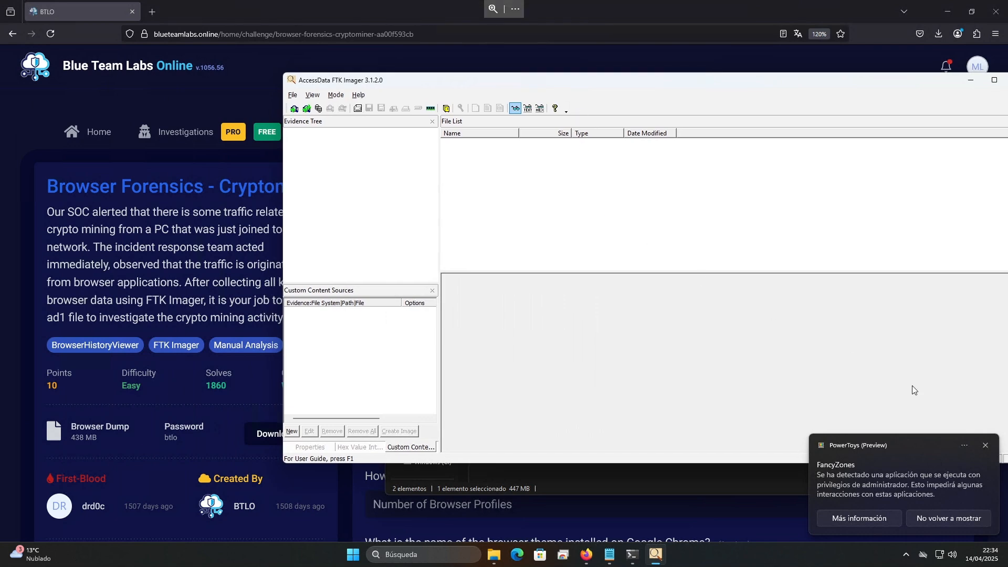
click(987, 448)
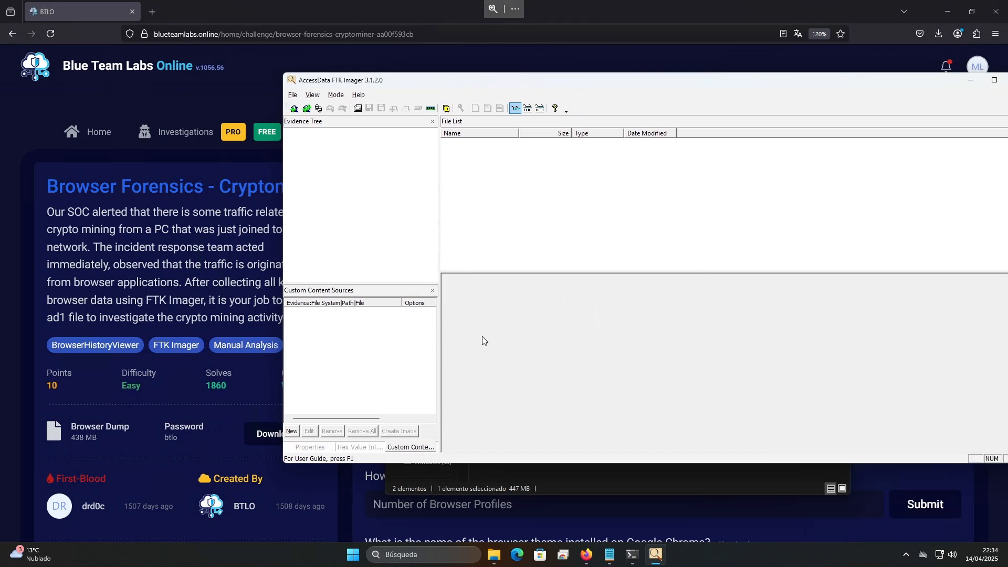
Switch to the challenge page and review its suggested tools, particularly BrowserHistoryViewer
click(238, 345)
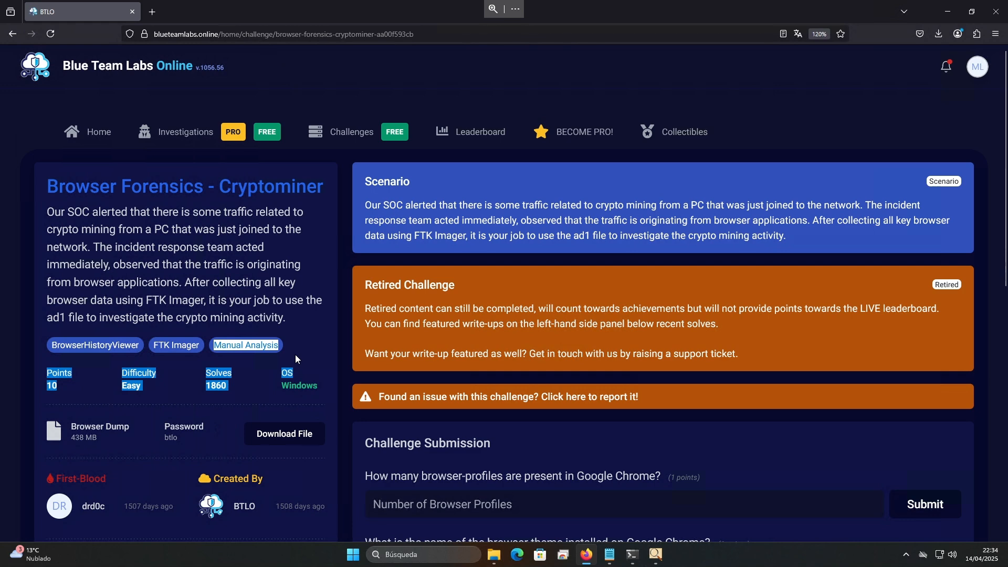
double_click(61, 345)
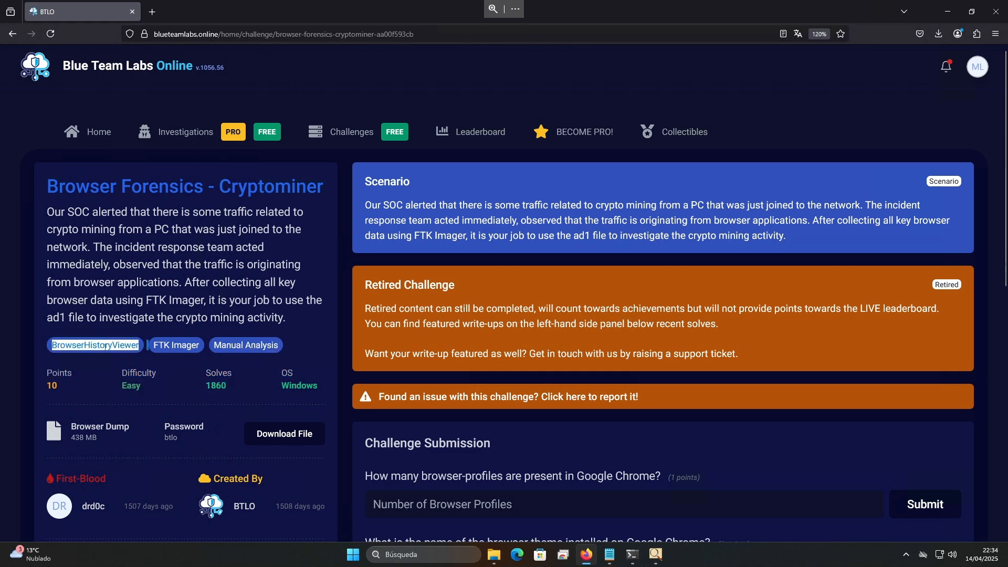
click(106, 345)
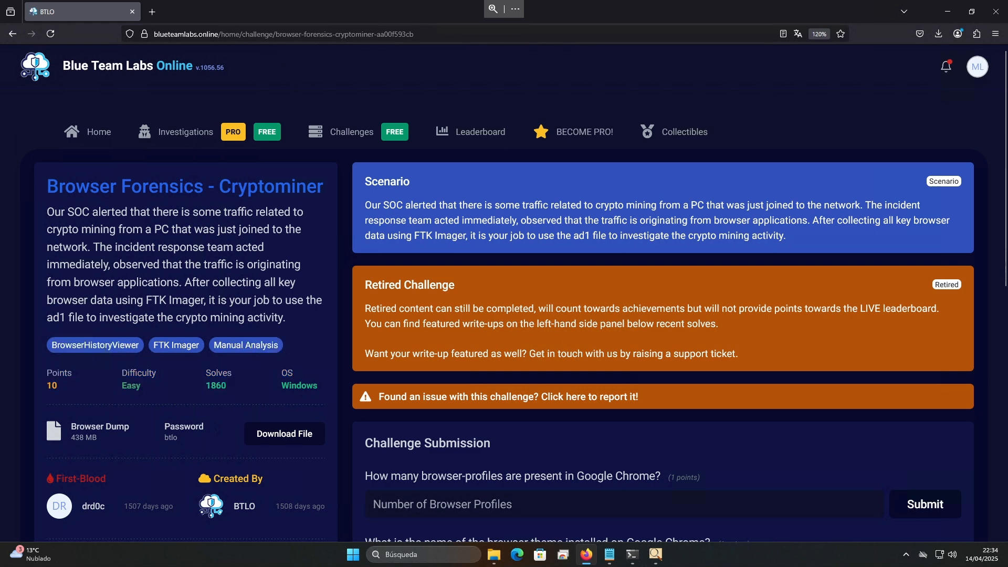
double_click(100, 349)
click(215, 321)
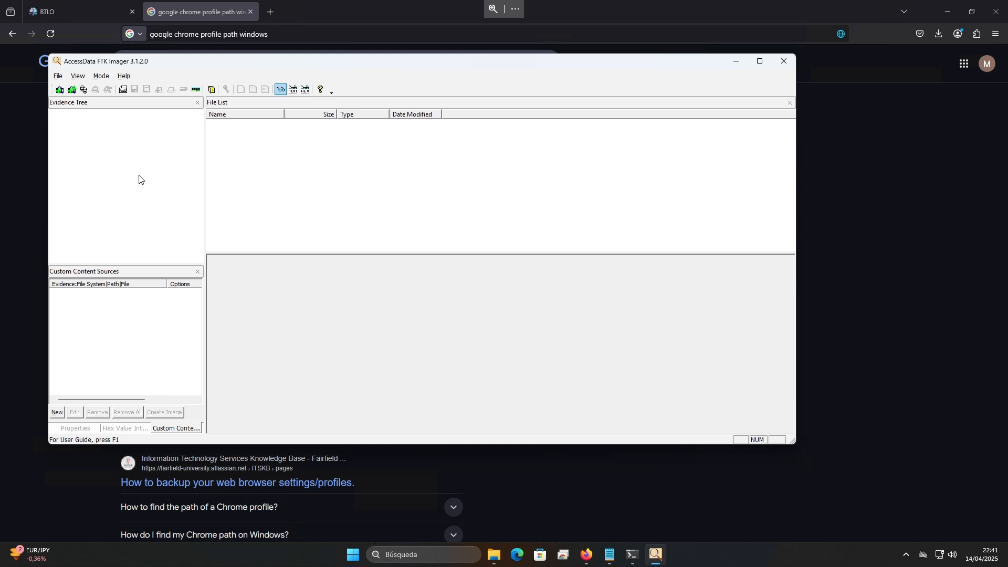
Add browserdata.ad1 from the BrowserData folder to FTK Imager as an Image File evidence item
click(59, 90)
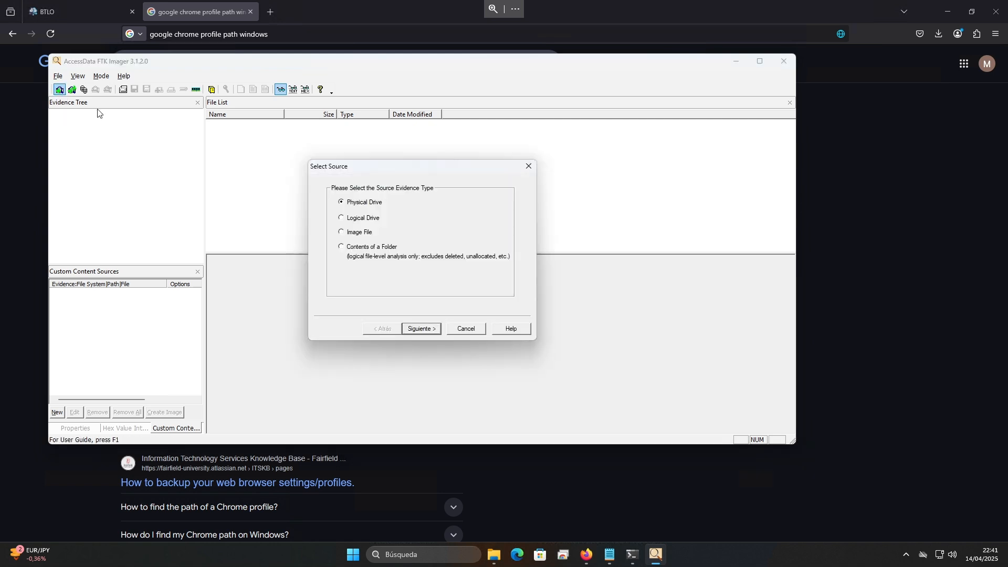
click(360, 232)
click(429, 329)
click(474, 240)
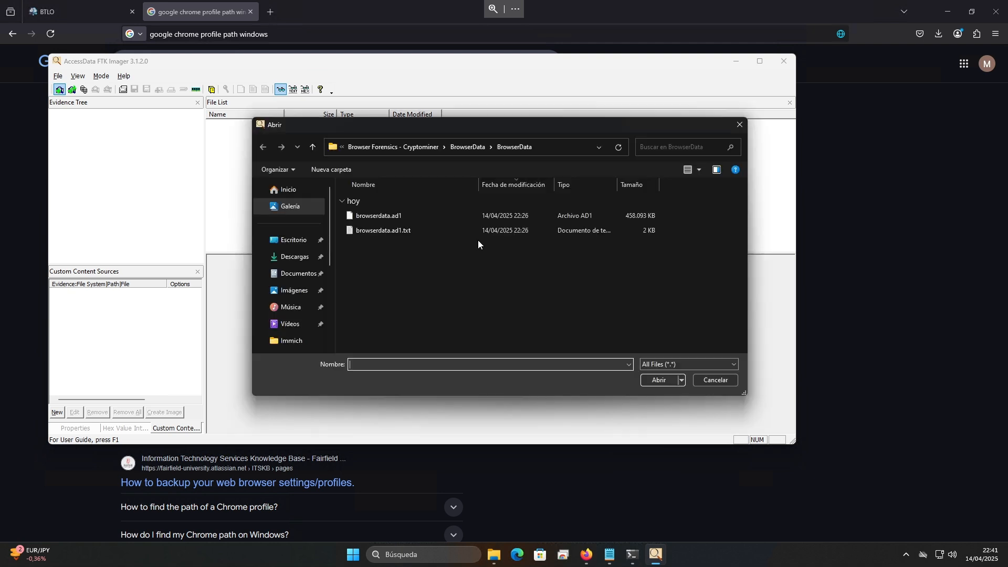
click(403, 216)
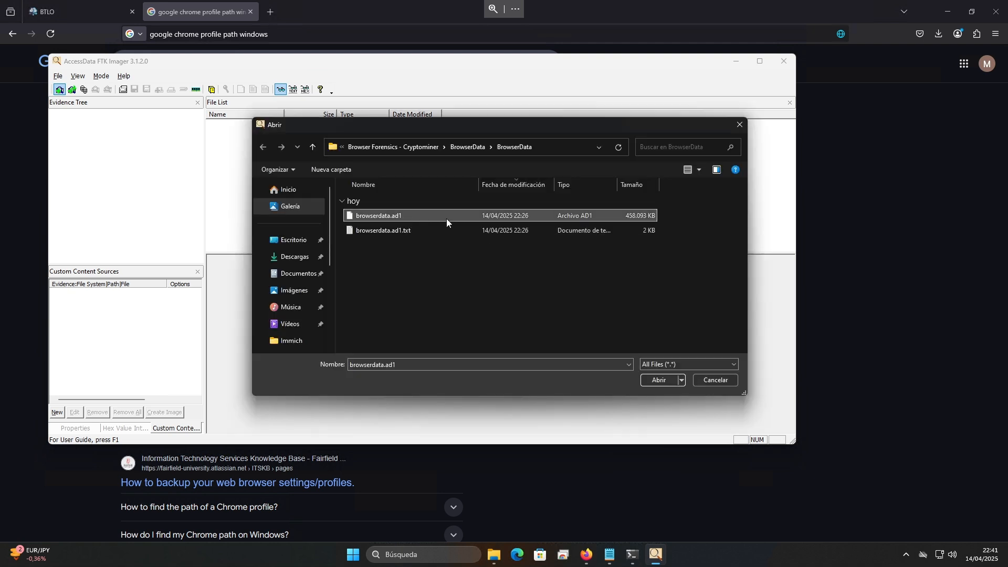
click(655, 380)
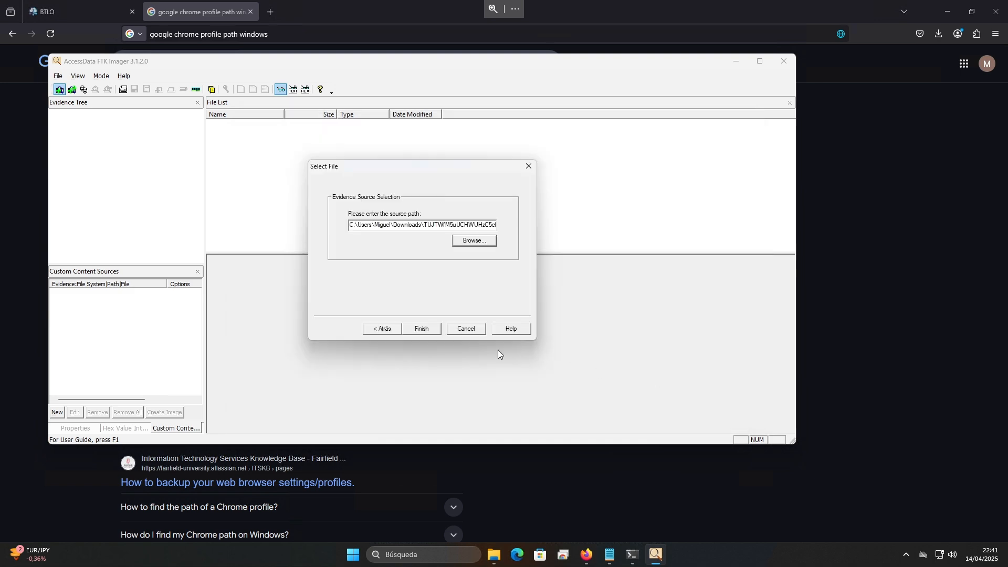
click(422, 330)
Read the challenge question on Chrome browser profiles and check the Google results for the Windows profile directory path
click(86, 17)
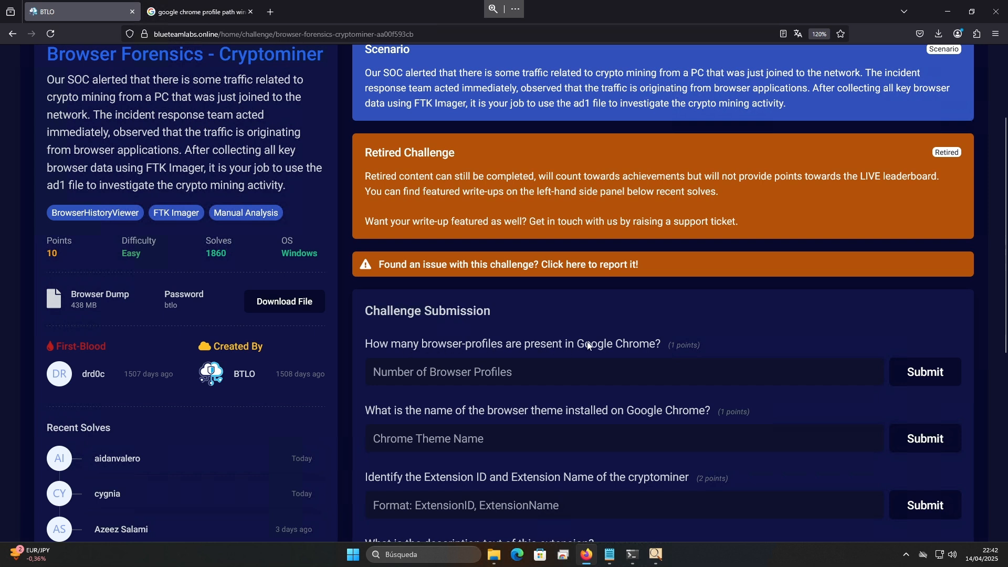
drag(585, 343, 644, 346)
click(644, 345)
click(194, 12)
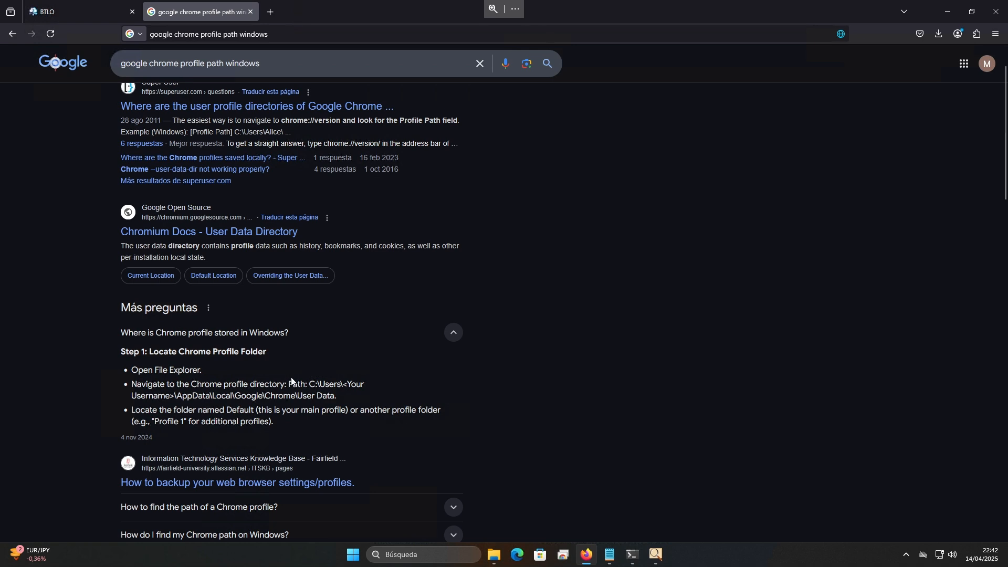
drag(309, 384, 337, 396)
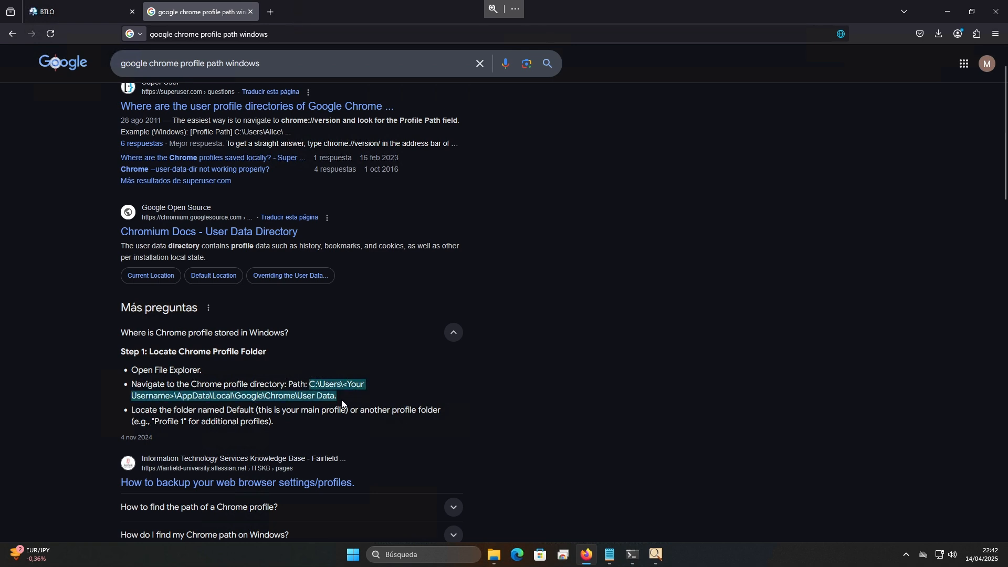
click(269, 397)
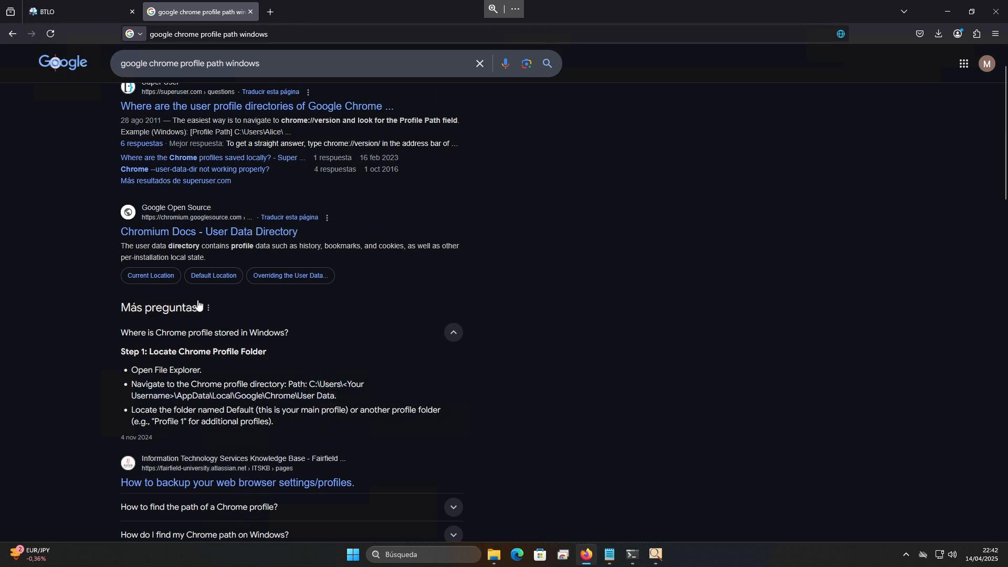
In FTK Imager, expand the browserdata.ad1 evidence tree along AppData\Local\Google\Chrome\User Data, as given in the Google result, and widen the tree pane
click(656, 555)
click(53, 114)
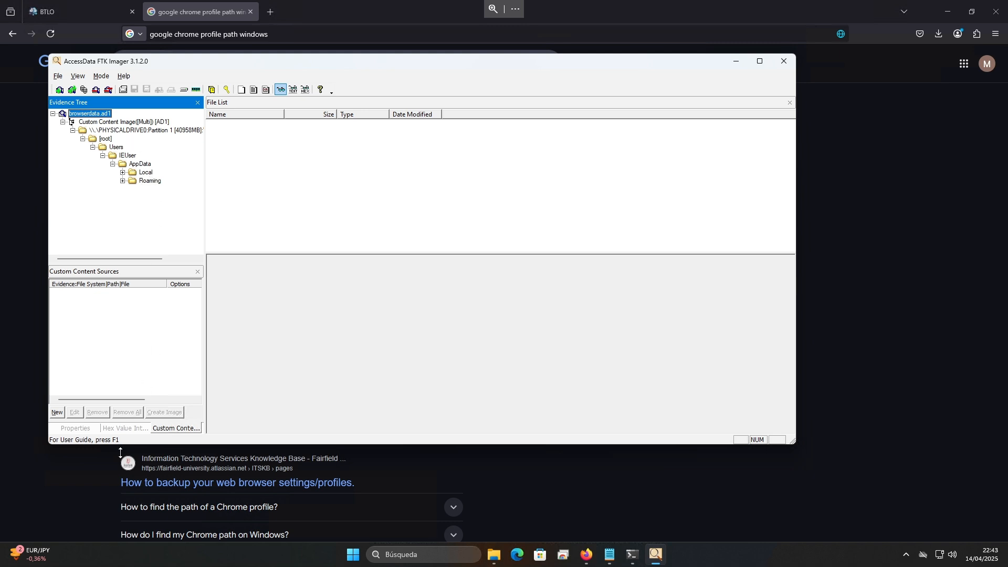
click(86, 468)
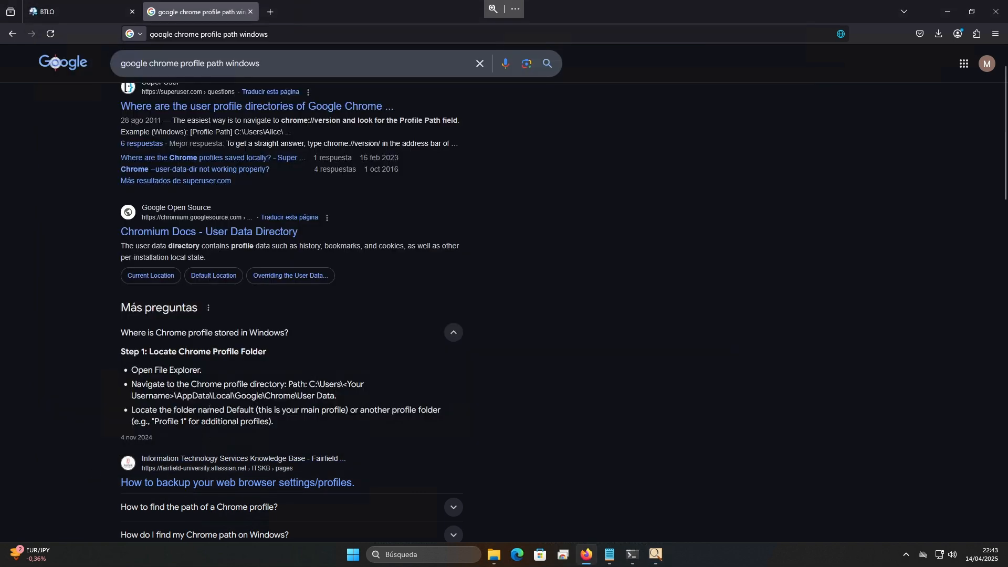
drag(192, 397, 284, 397)
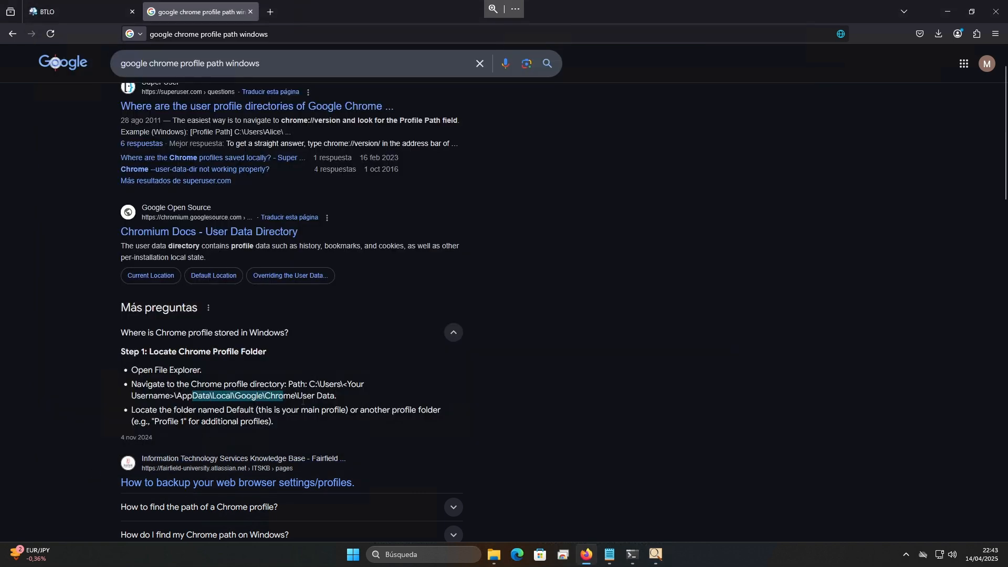
click(662, 560)
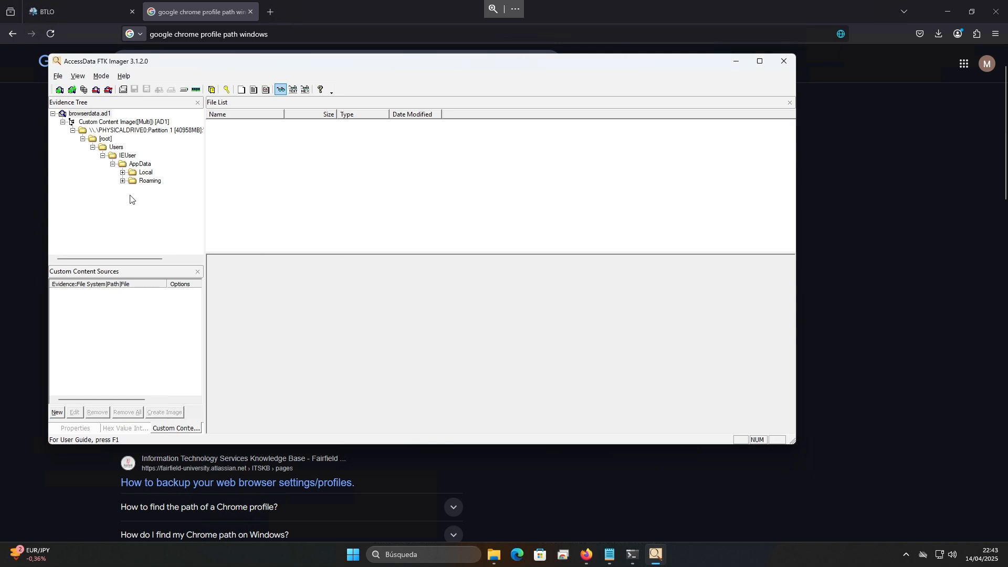
click(122, 172)
click(132, 181)
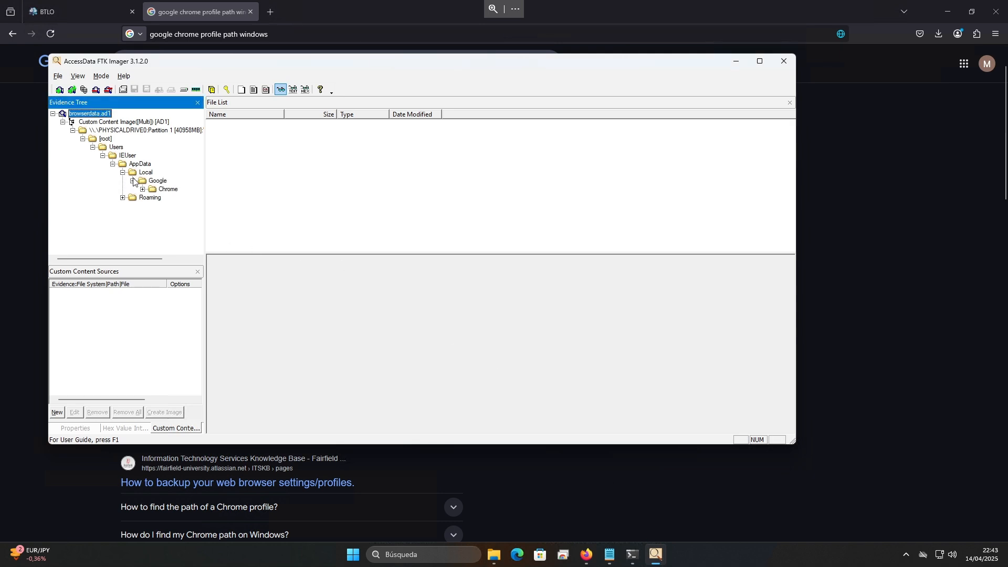
click(142, 190)
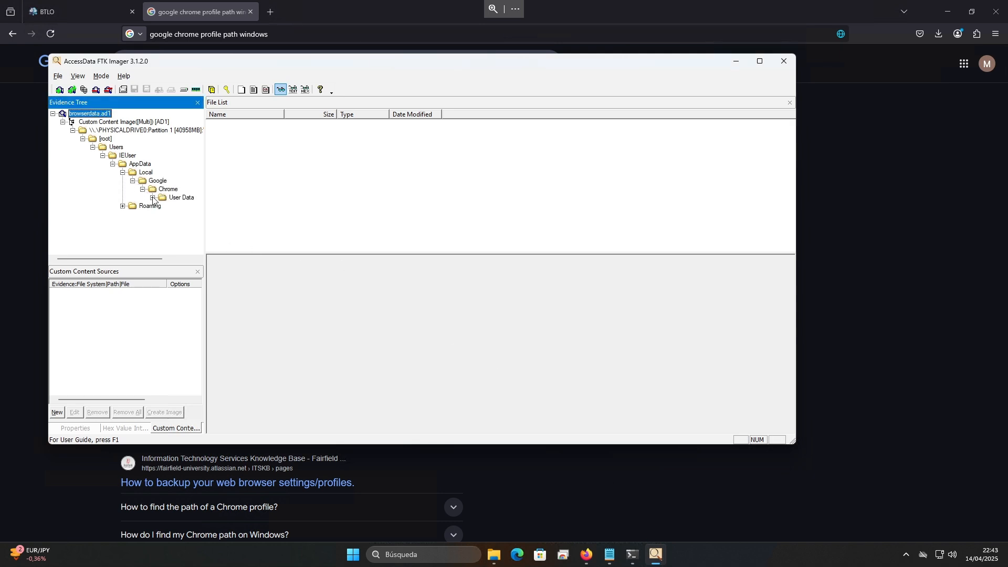
click(153, 198)
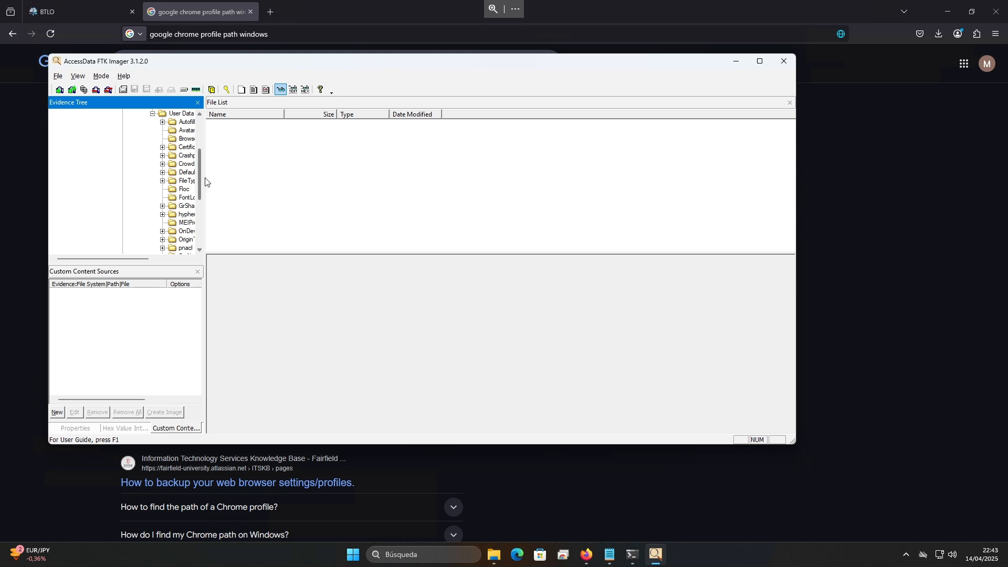
drag(204, 178, 277, 187)
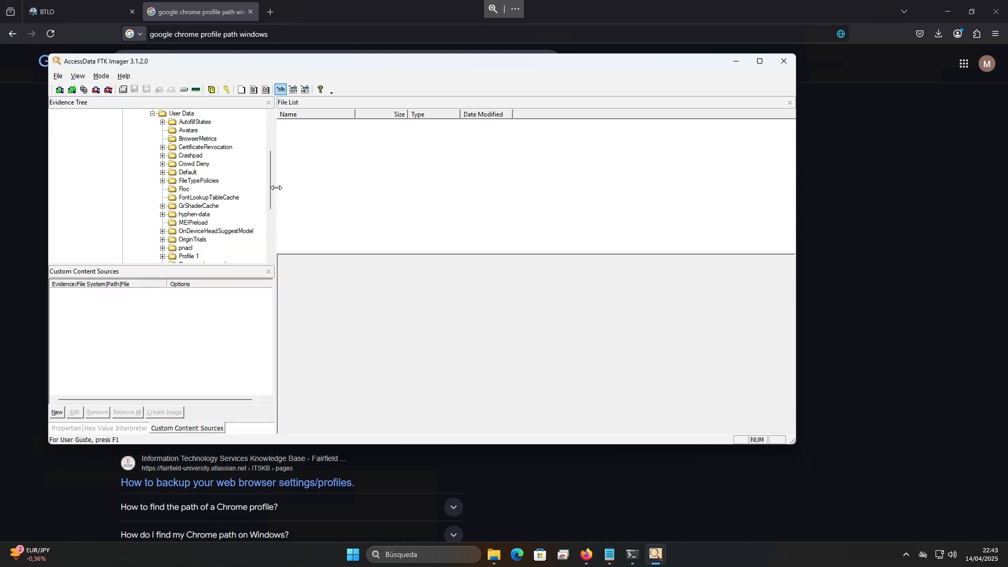
Reread the Google answer on how the Default and additional Chrome profile folders are named
key(alt+Tab)
drag(142, 412, 229, 413)
click(202, 415)
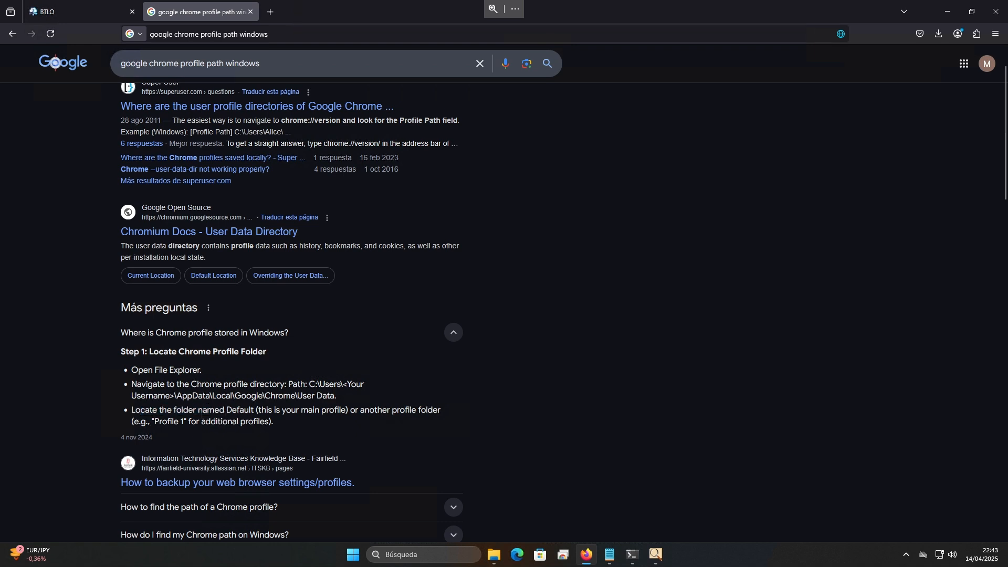
double_click(240, 411)
click(293, 416)
drag(317, 416, 350, 414)
click(391, 414)
drag(159, 425, 197, 425)
click(267, 425)
In FTK Imager, inspect the Default and Profile 1 folders under User Data and look for further profile folders
click(656, 555)
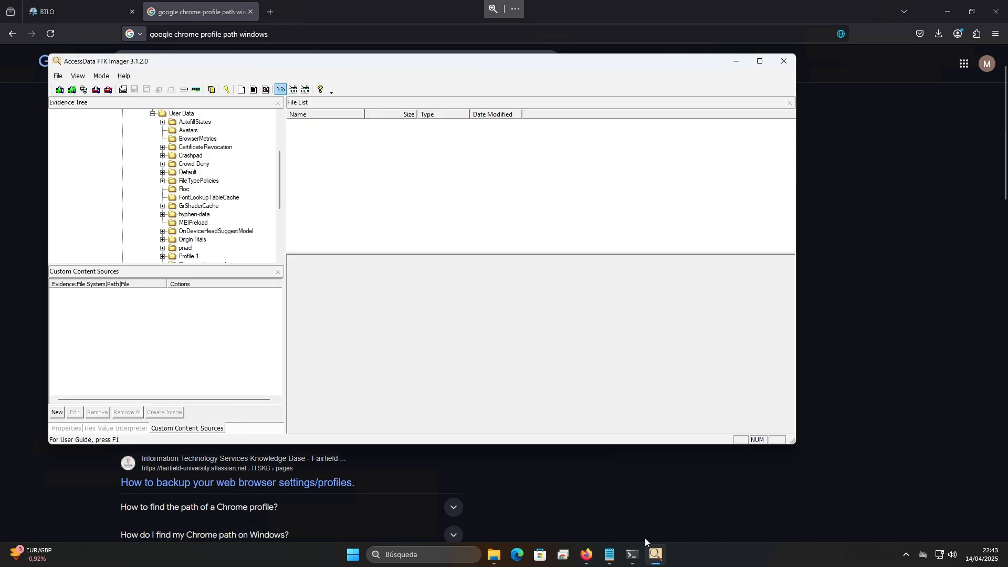
scroll(210, 179, up, 1)
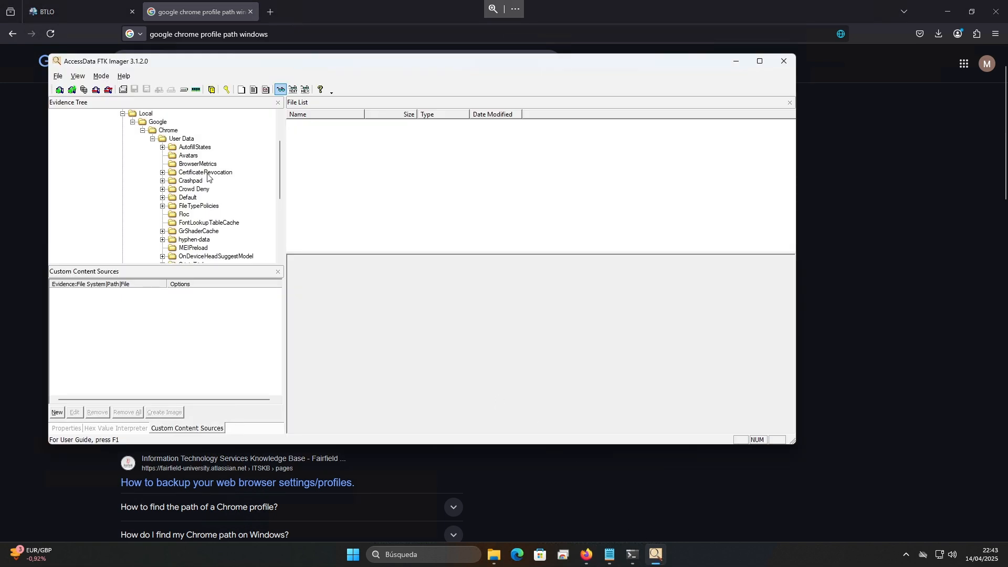
click(190, 198)
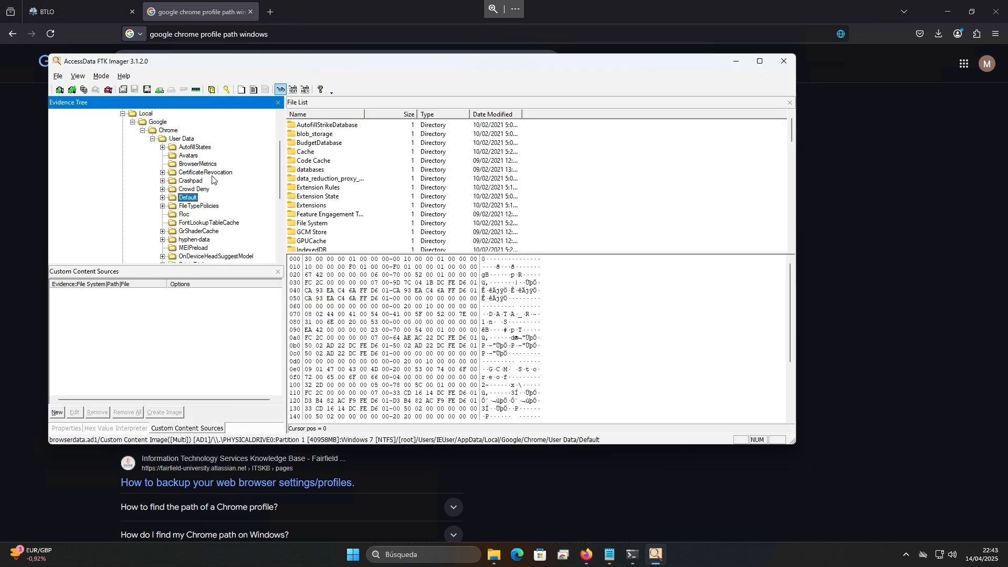
scroll(216, 176, down, 2)
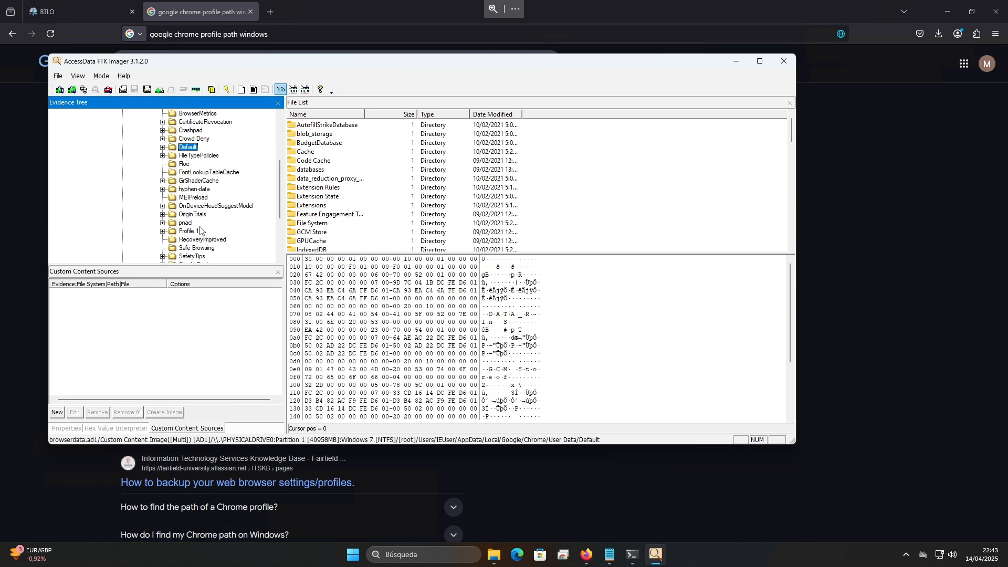
click(194, 231)
scroll(220, 216, down, 2)
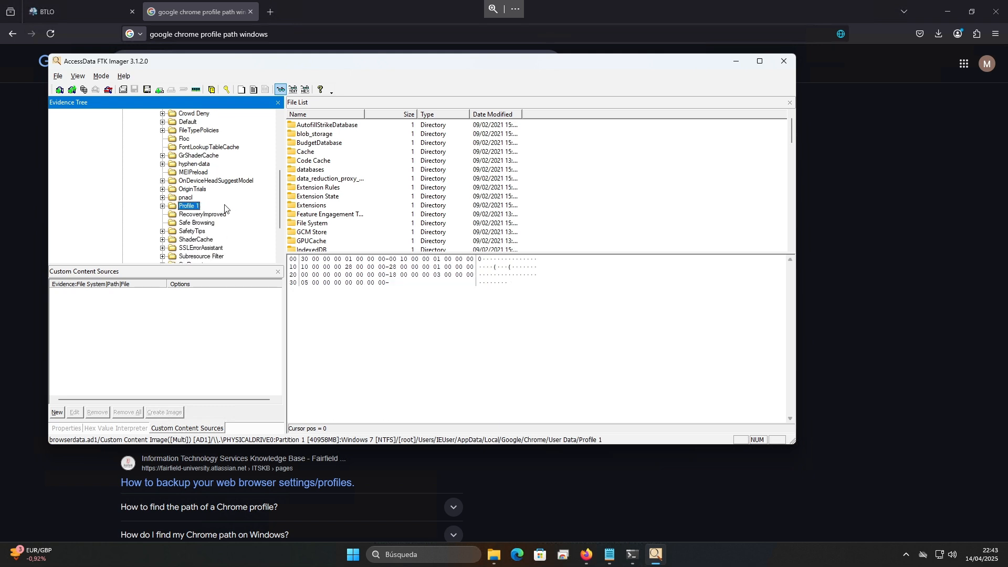
scroll(225, 208, down, 1)
scroll(225, 209, up, 4)
Submit 2 on the challenge page as the number of Google Chrome browser profiles
click(103, 18)
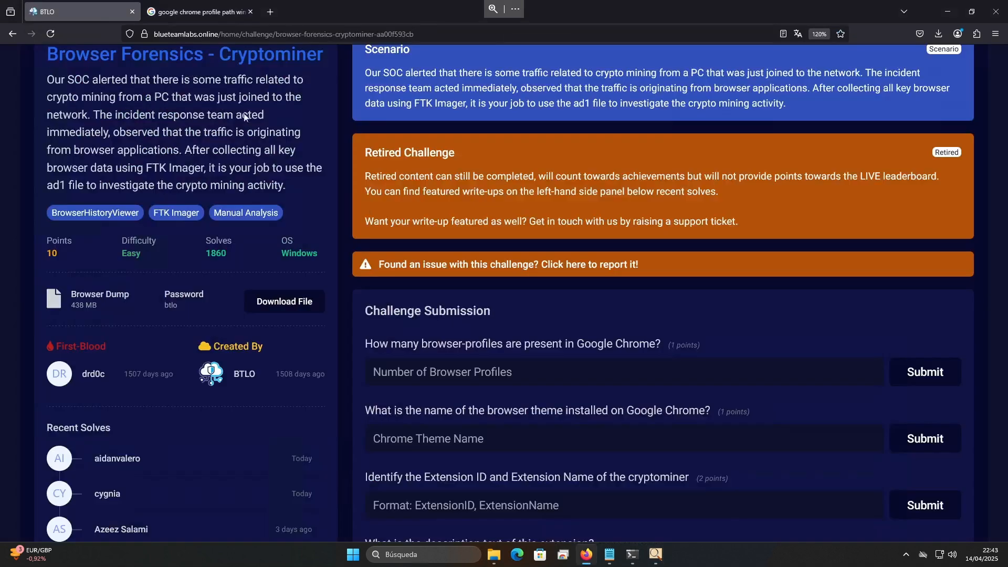
click(490, 372)
text(2)
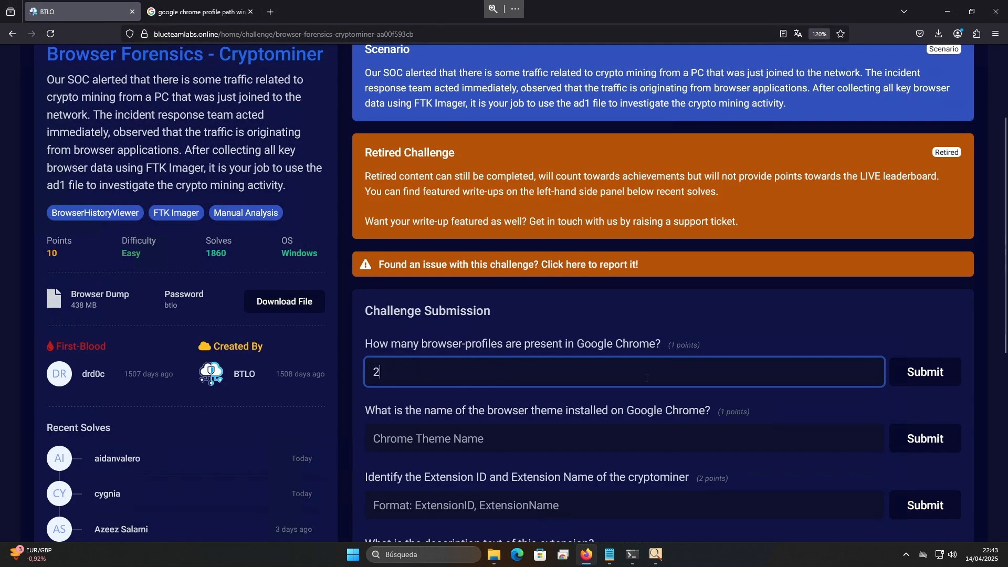
click(905, 376)
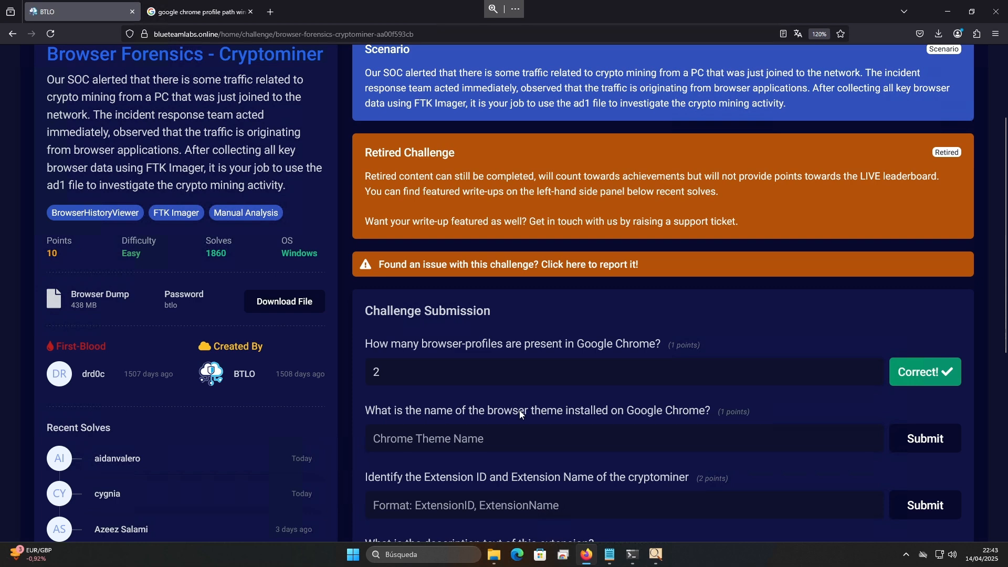
Read the browser theme question, search Google for "google chrome browser theme path" and highlight the User Data\Default\Extensions location in the Super User result
click(684, 414)
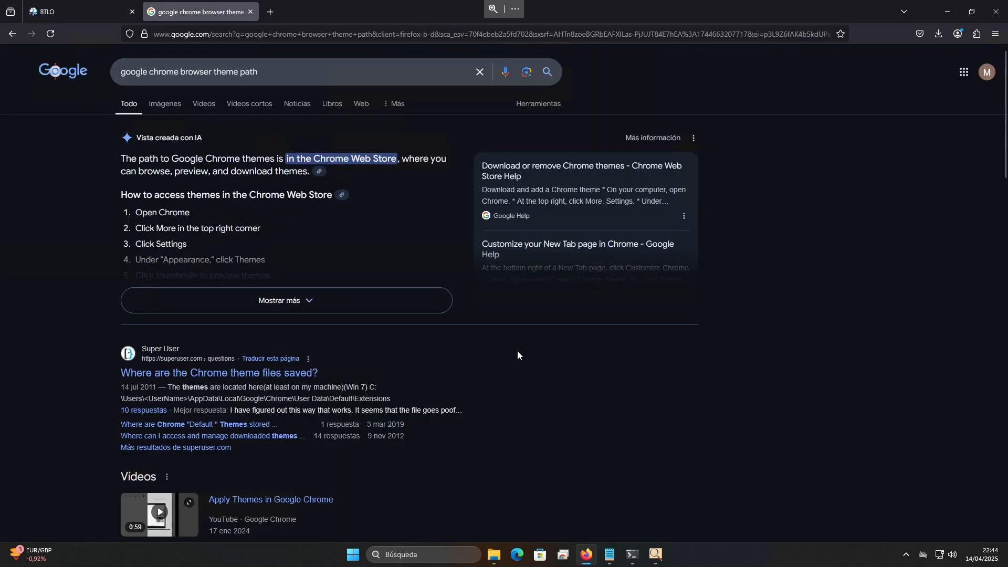
scroll(517, 353, down, 1)
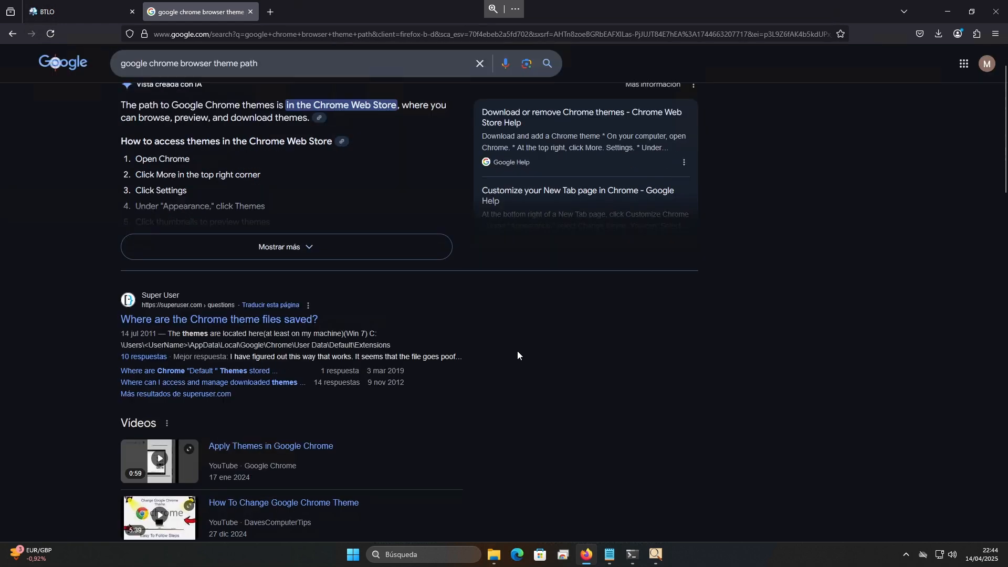
scroll(518, 355, down, 1)
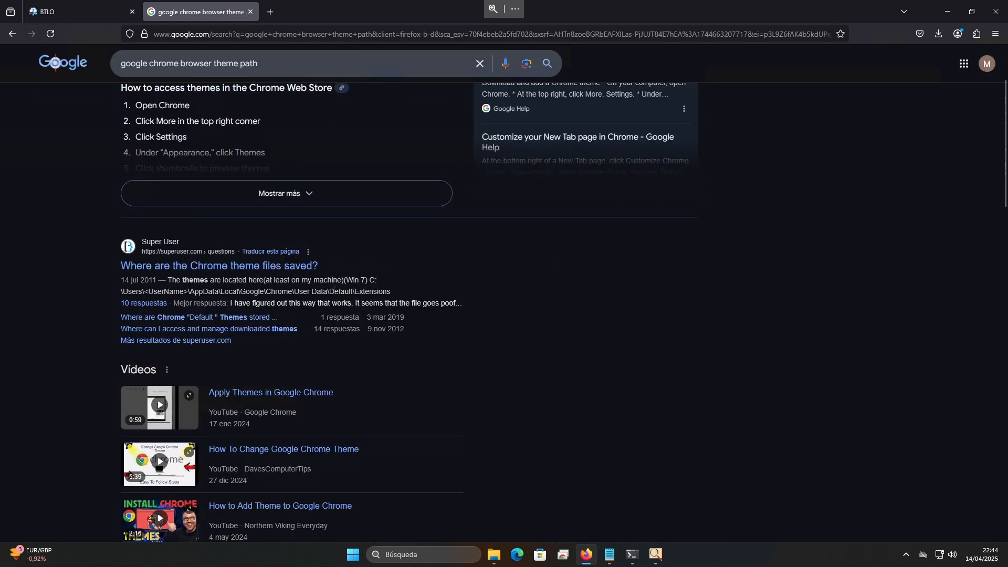
drag(295, 292, 404, 293)
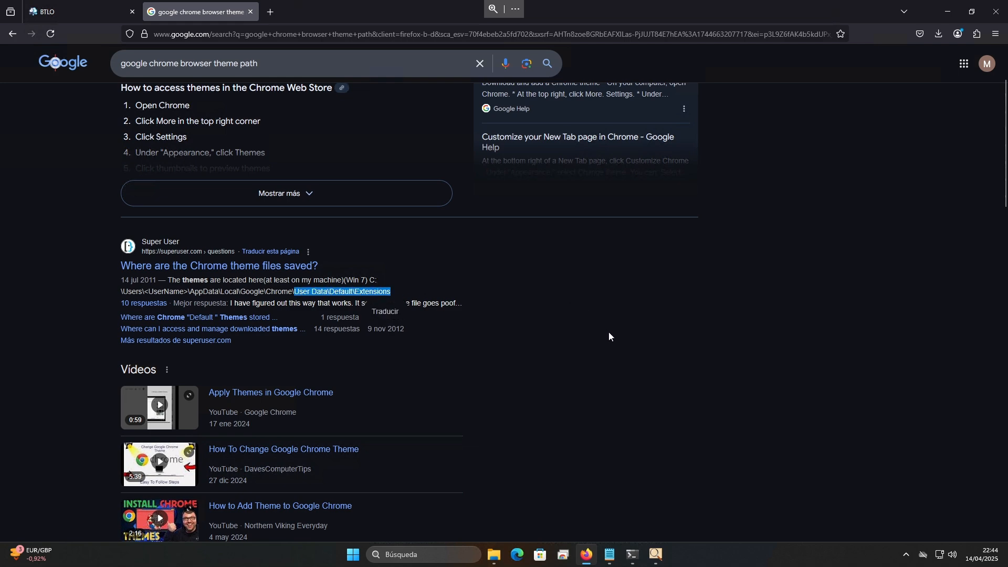
In FTK Imager, browse the extension ID folders inside the Default profile's Extensions folder
key(alt+Tab)
click(229, 139)
click(229, 147)
click(234, 165)
click(235, 191)
click(242, 215)
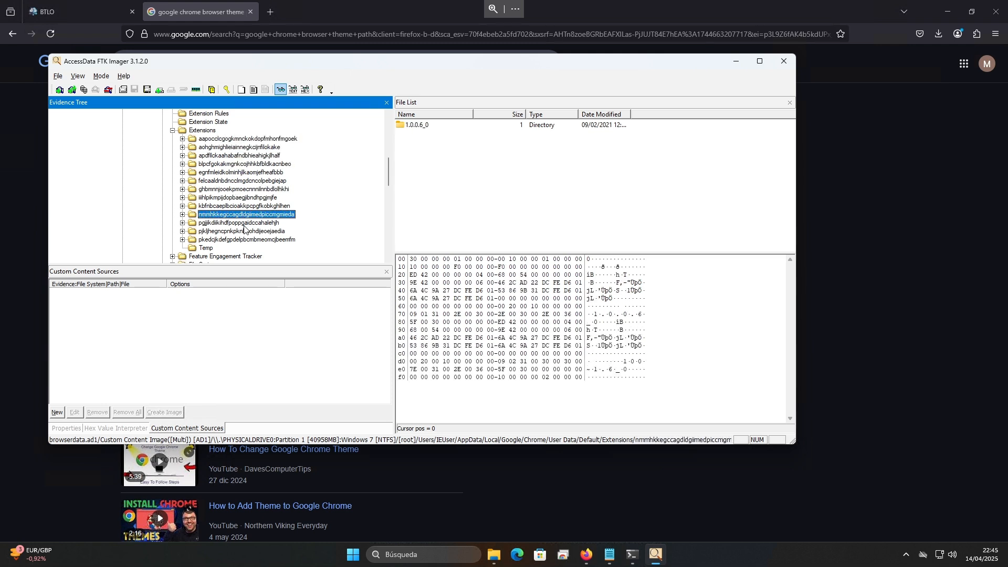
click(245, 164)
Go back to the Google results and recheck the Super User entry on where Chrome themes are stored, including its date
key(alt+Tab)
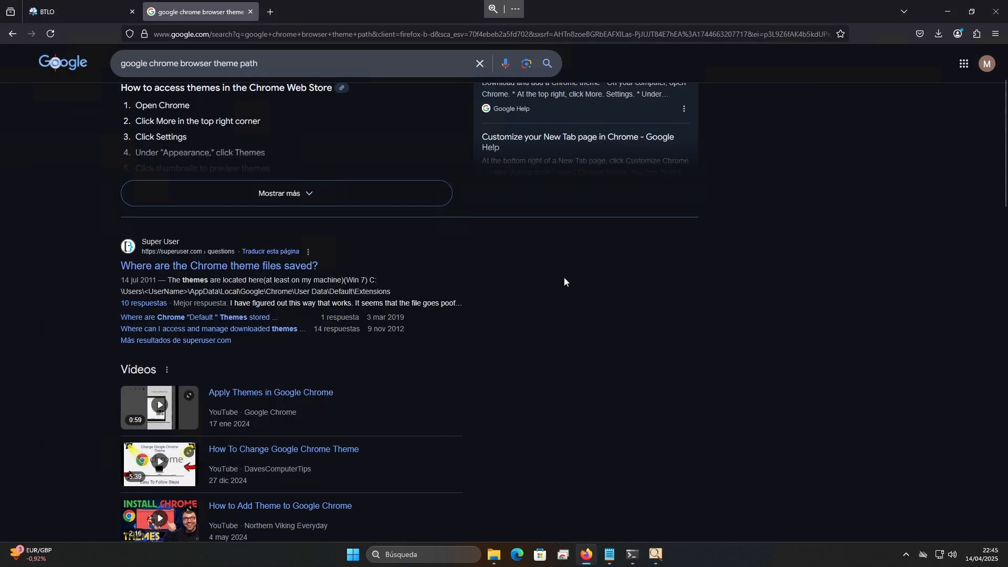
drag(133, 279, 169, 281)
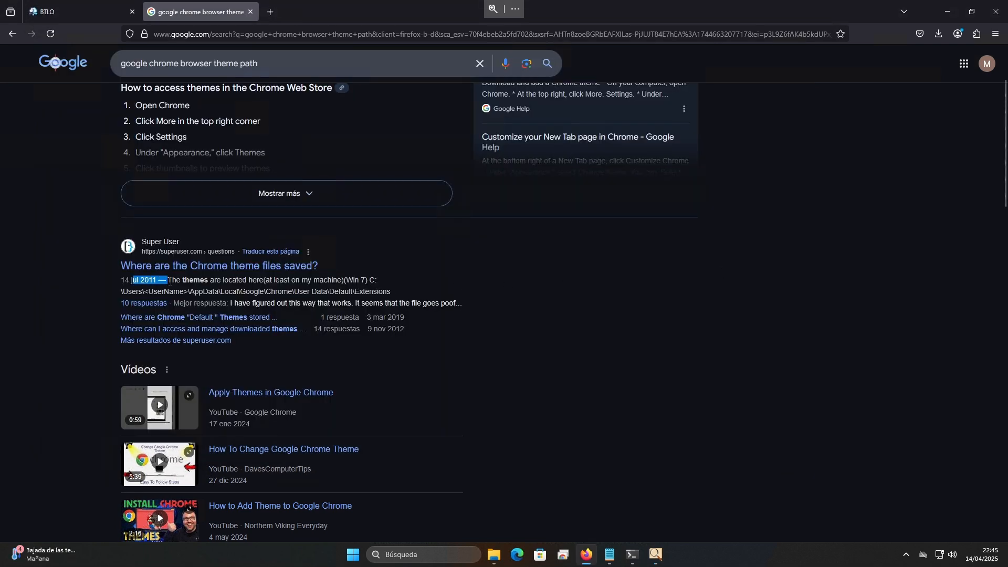
click(237, 282)
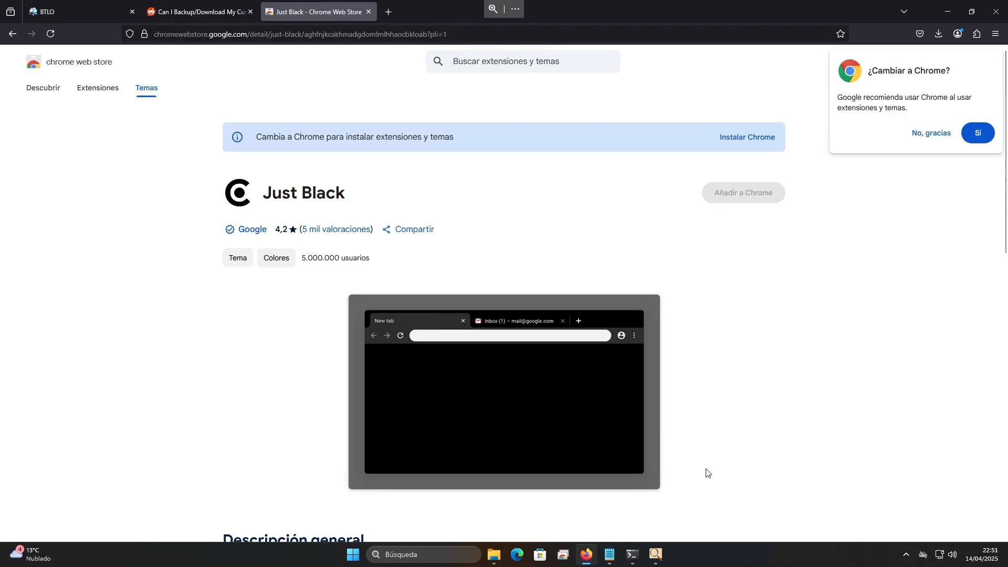
Switch to FTK Imager and expand Profile 1's Extensions folder to list its extension IDs
click(656, 557)
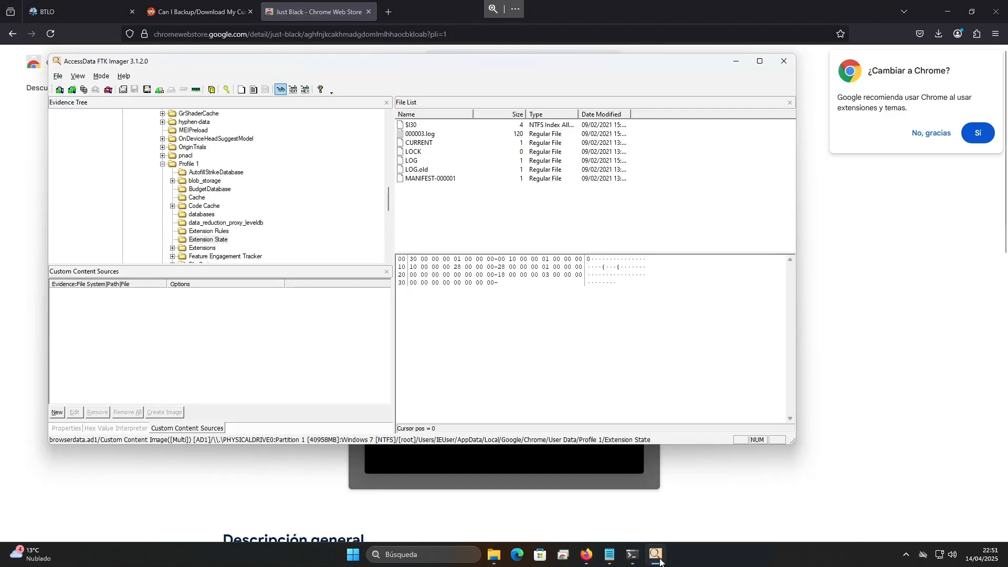
click(172, 248)
scroll(218, 169, down, 1)
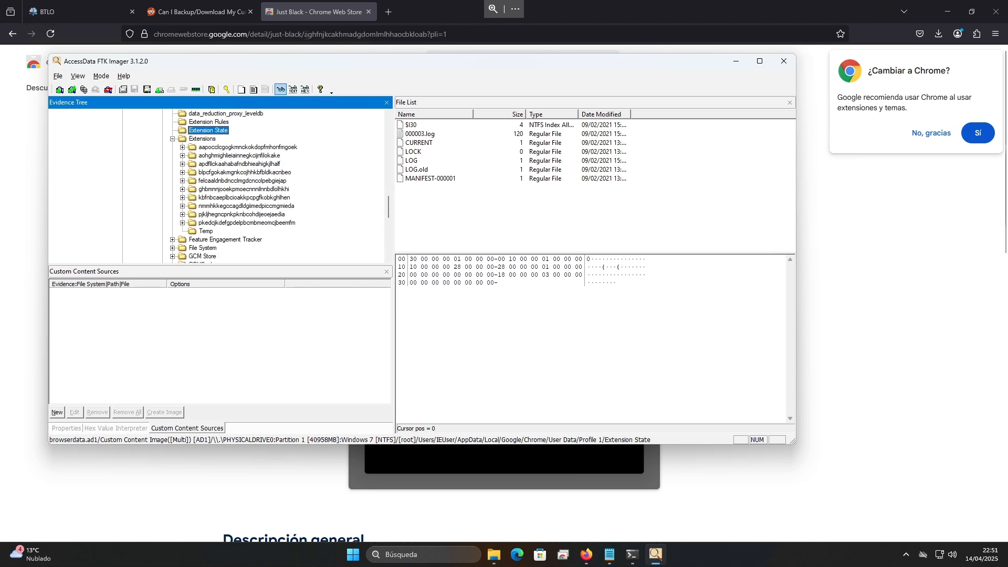
Return to the Just Black theme page in the Chrome Web Store, decline the switch to Chrome and examine the theme ID in the page address
click(309, 9)
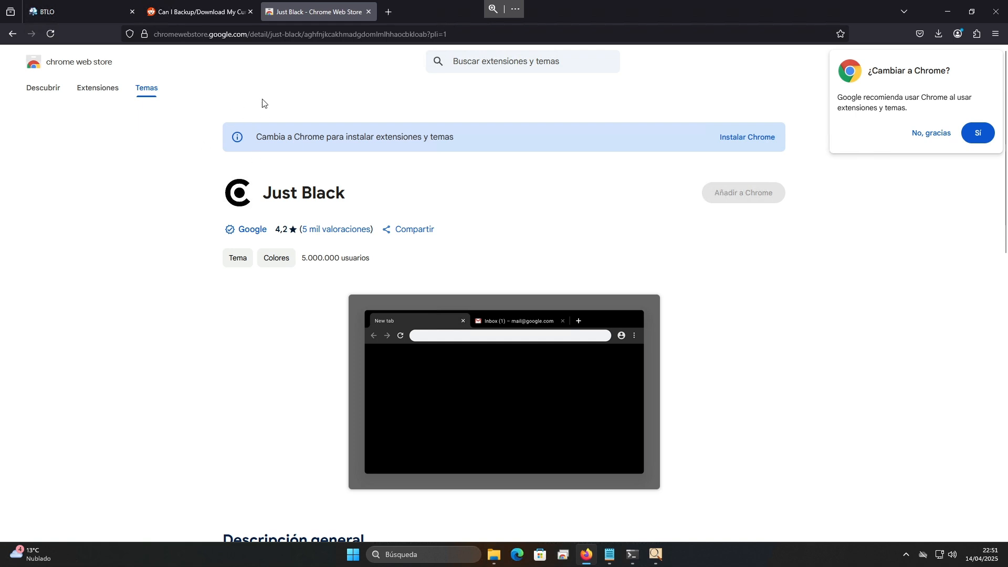
click(918, 140)
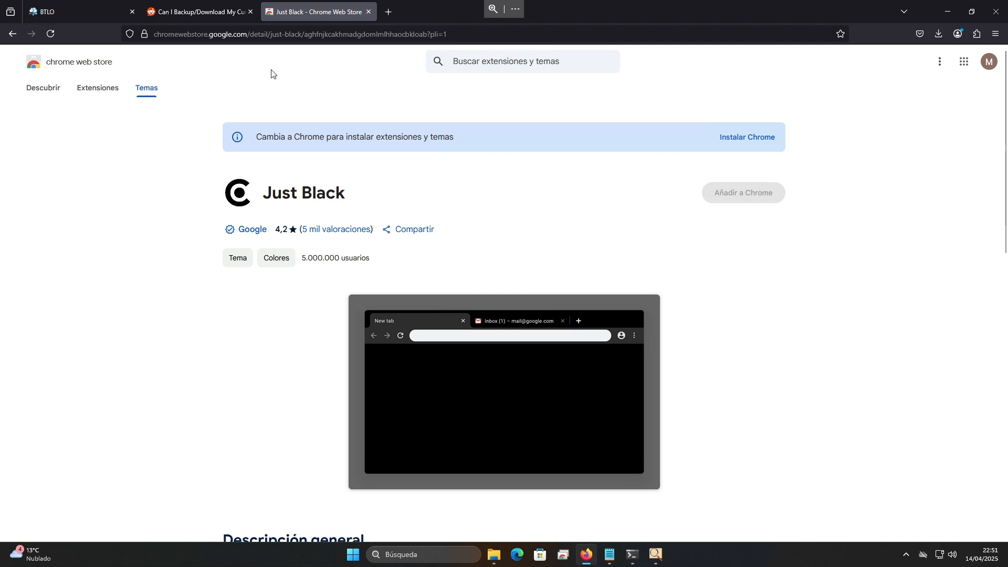
drag(309, 36, 402, 35)
click(402, 35)
click(172, 354)
In FTK Imager, expand the blpcfgokakmgnkcojhhkbfbldkacnbeo extension folder under Profile 1 to list its version subfolder
click(656, 555)
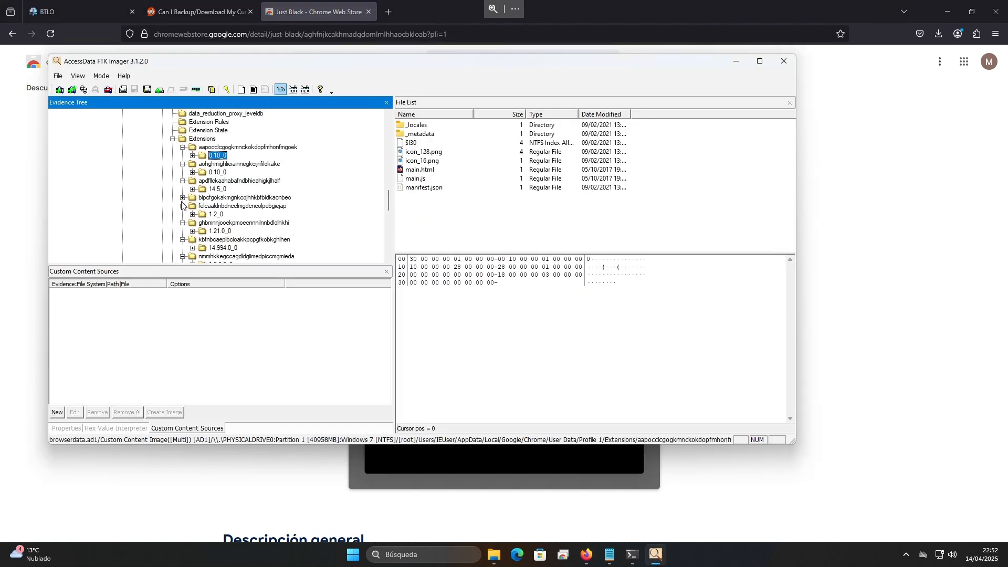
click(183, 198)
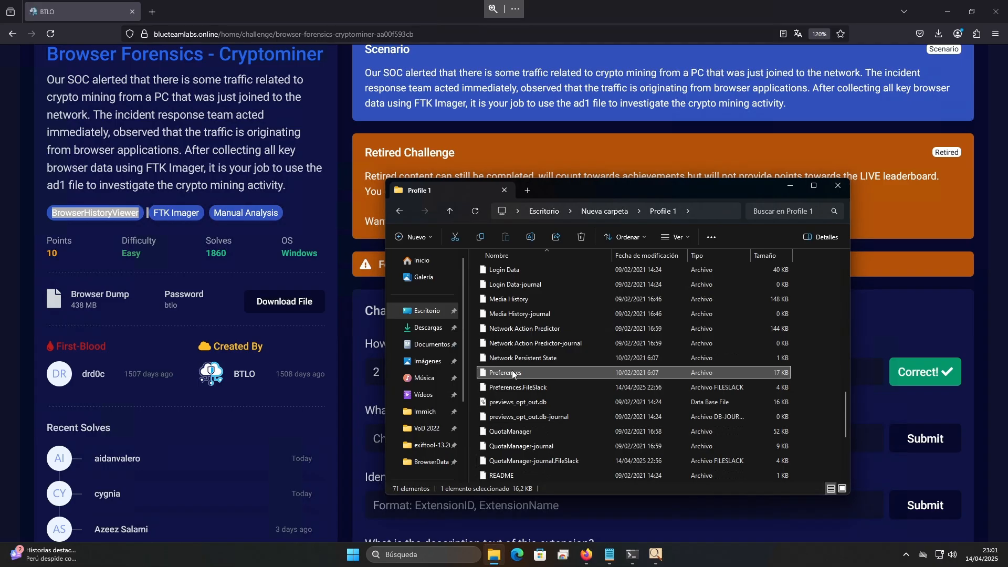
Open the exported Profile 1 folder's Preferences file as text and search it for "theme"
right_click(512, 372)
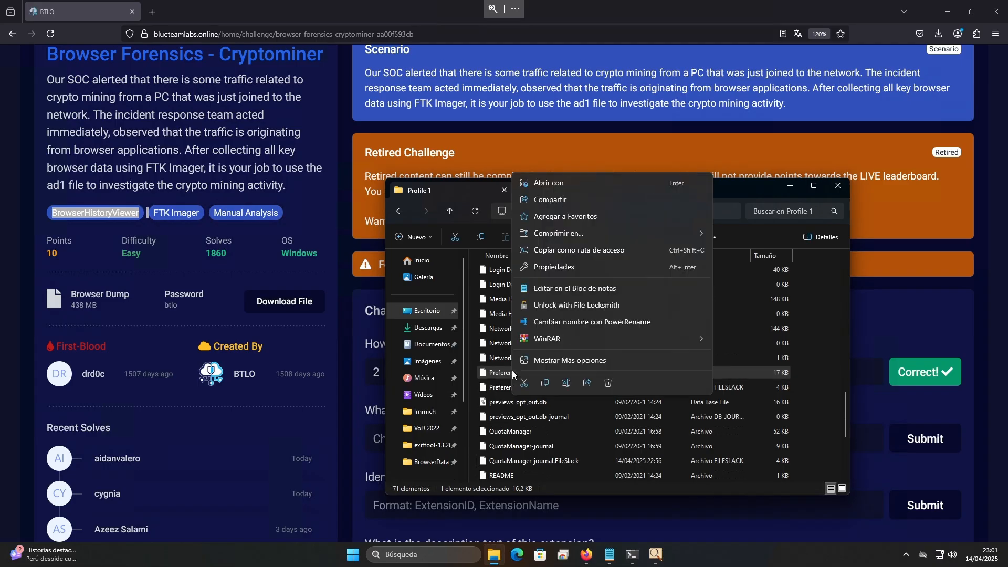
click(573, 289)
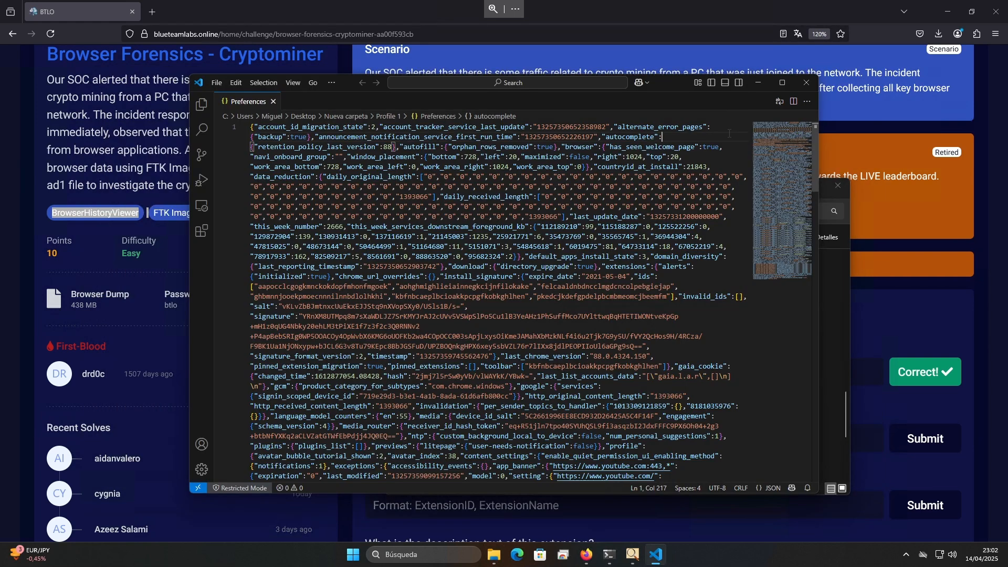
key(ctrl+f)
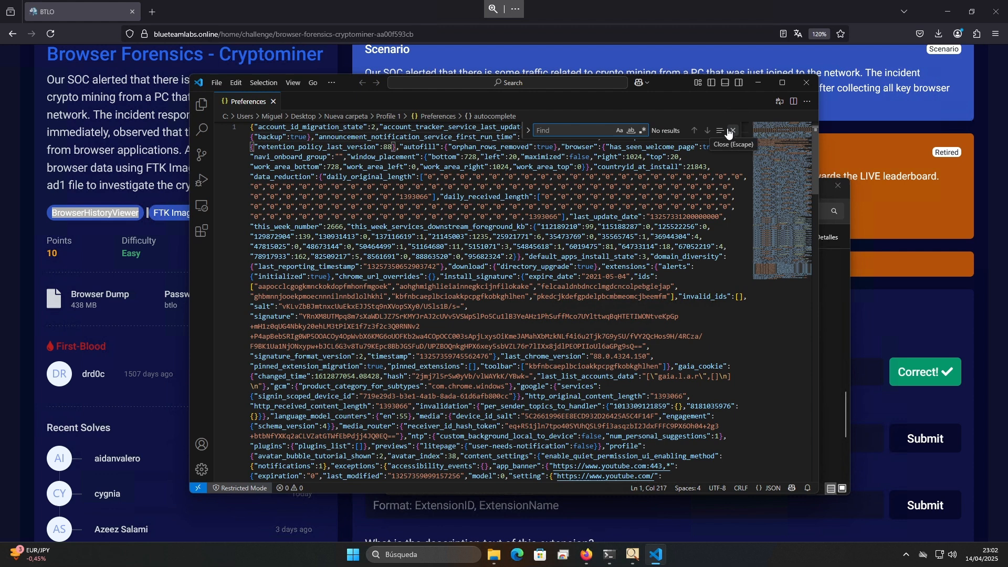
text(theme)
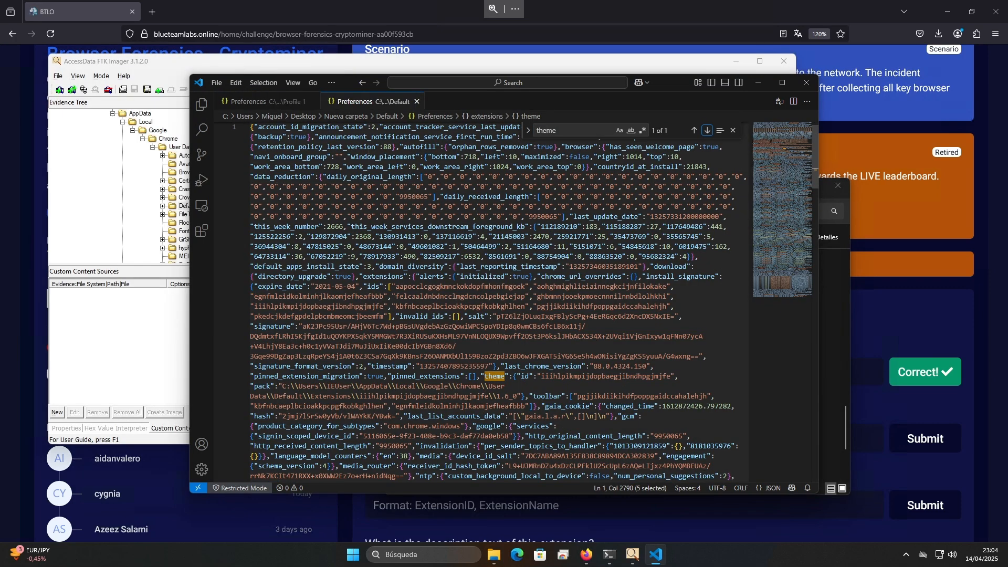
Compare the "theme" search in the Profile 1 and Default Preferences files, checking the Default folder's source in FTK Imager and its exported copy
click(286, 103)
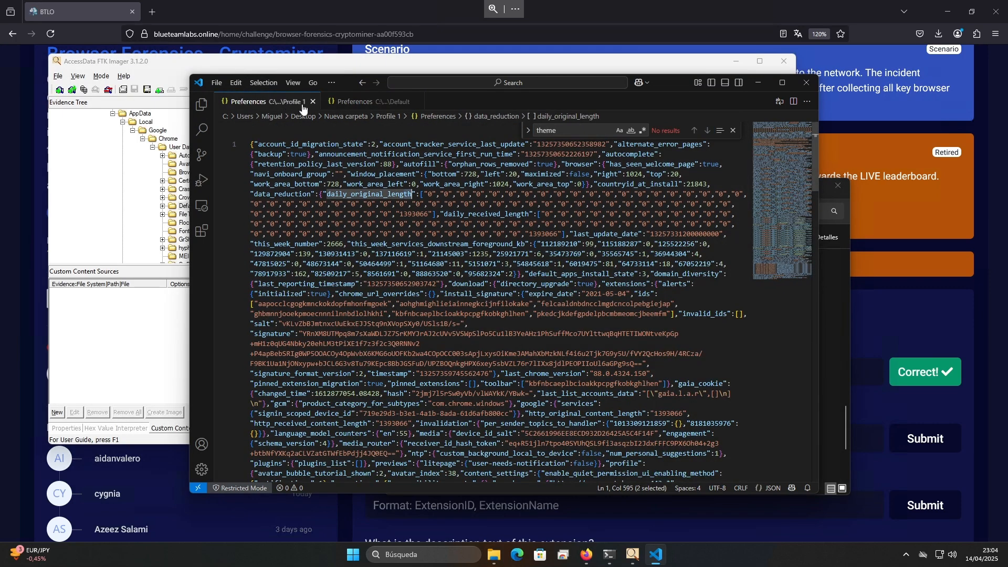
click(360, 103)
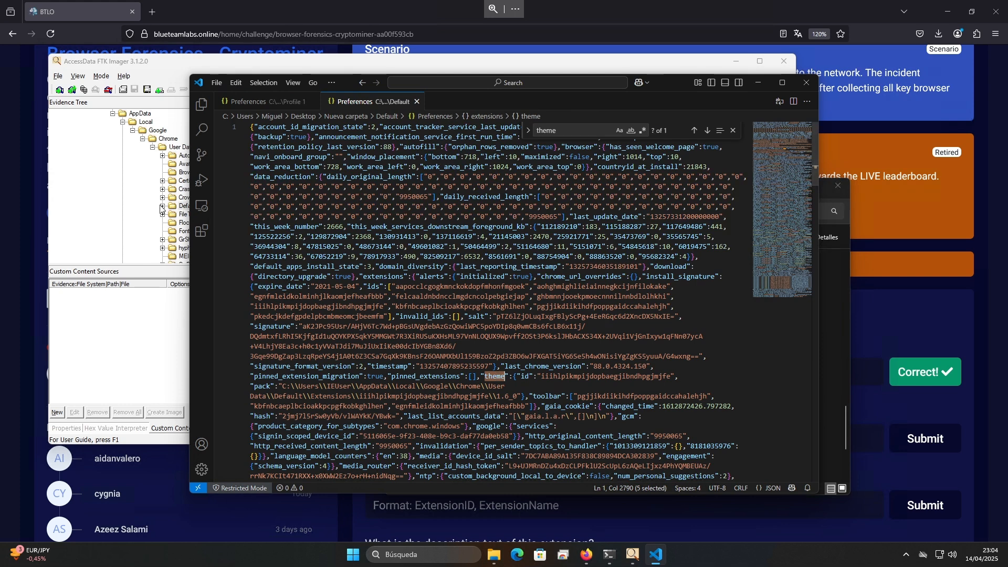
click(165, 66)
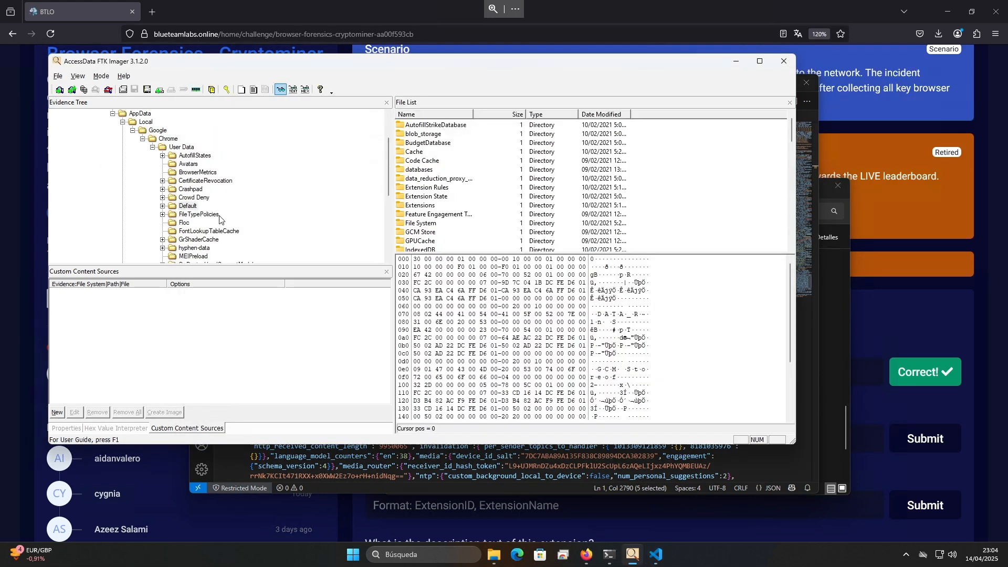
right_click(183, 205)
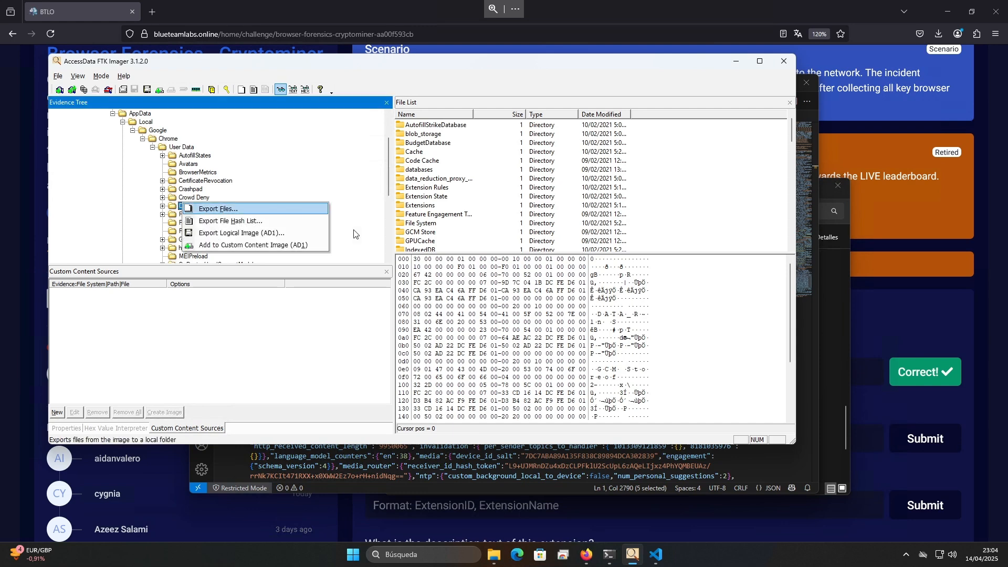
click(828, 429)
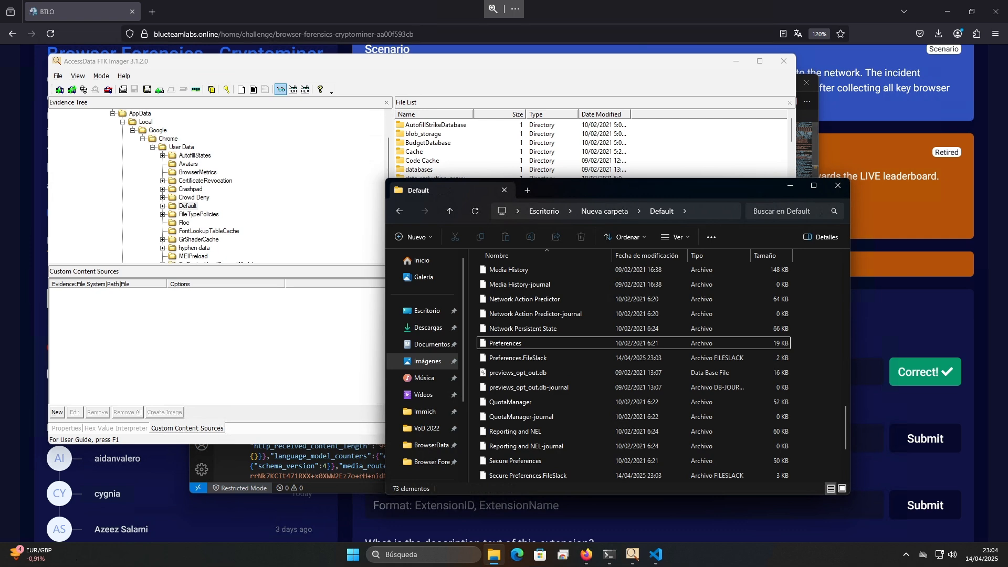
click(328, 466)
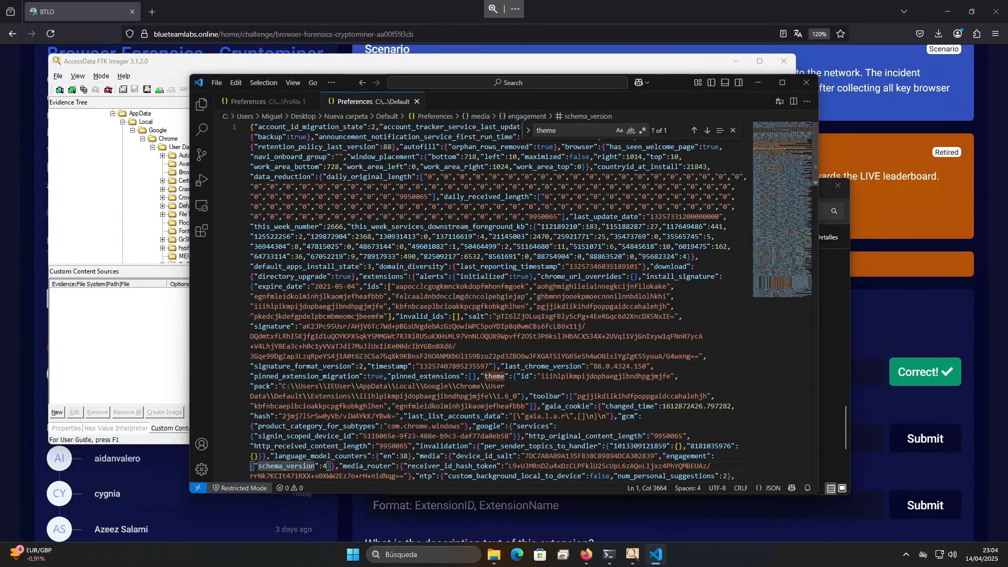
In a new Firefox tab, search the web for "webstore chrome" and open the Chrome Web Store
click(152, 12)
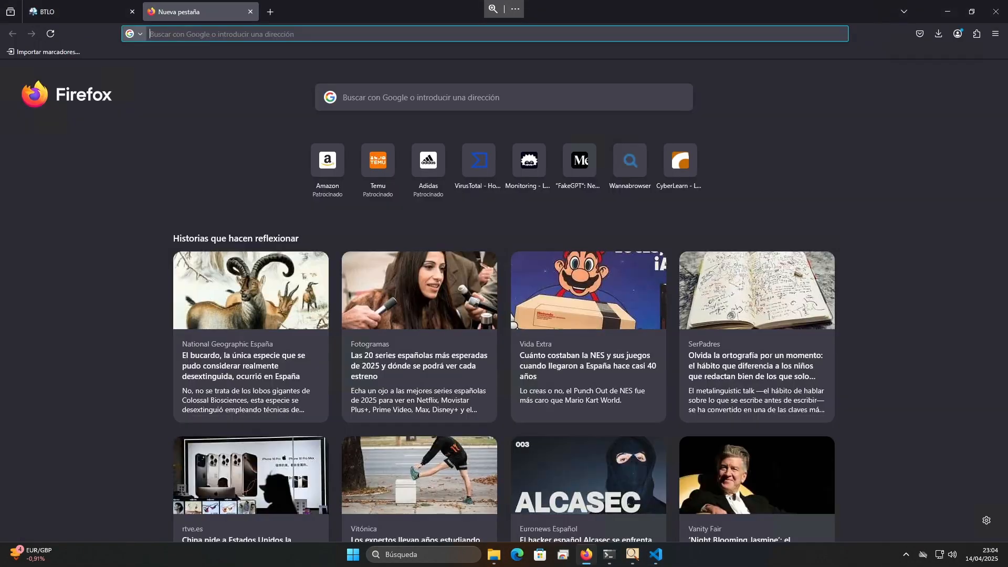
click(197, 33)
text(web)
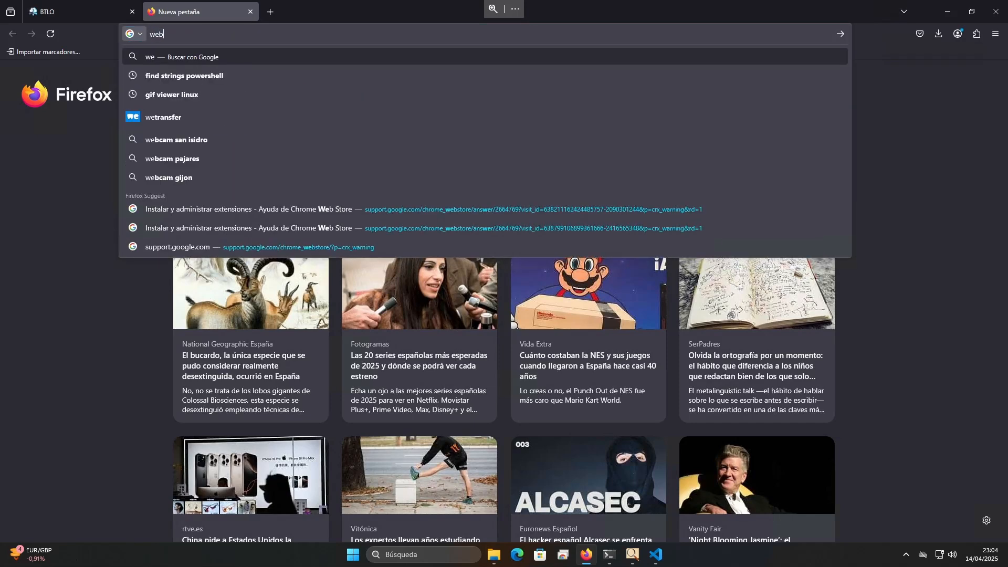
text(store chrome)
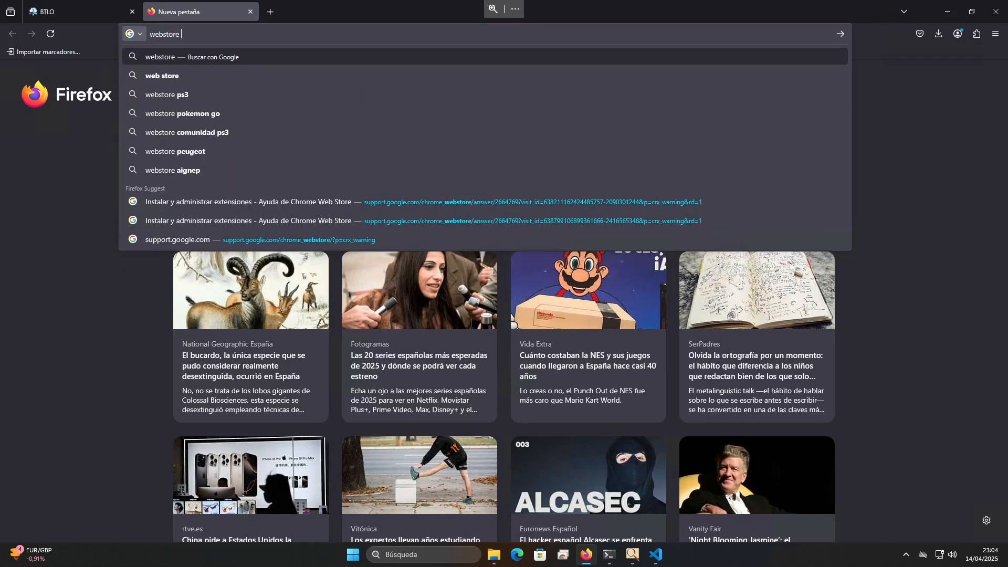
key(Return)
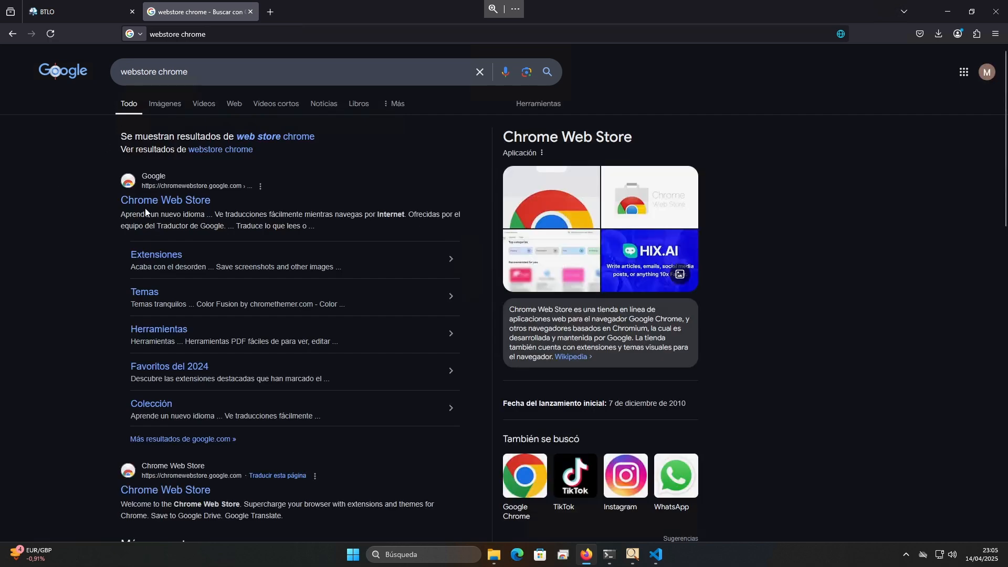
click(163, 203)
Look up theme ID iiihlpikmpijdopbaegjibndhpgjmjfe in the store and submit "Earth in Space" as the browser theme answer
text(iiihlpikmpijdopbaegjibndhpgjmjfe)
key(Return)
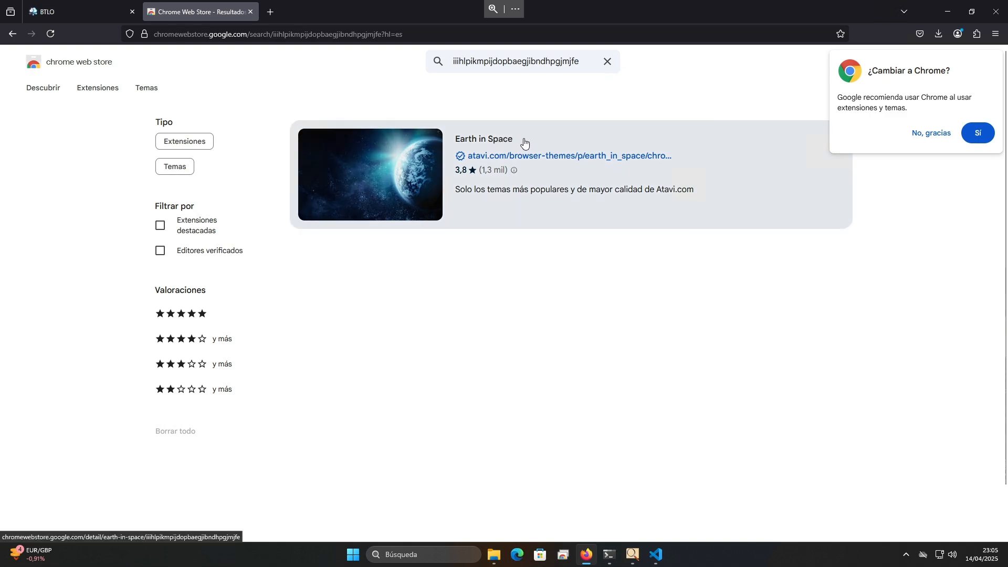
click(462, 139)
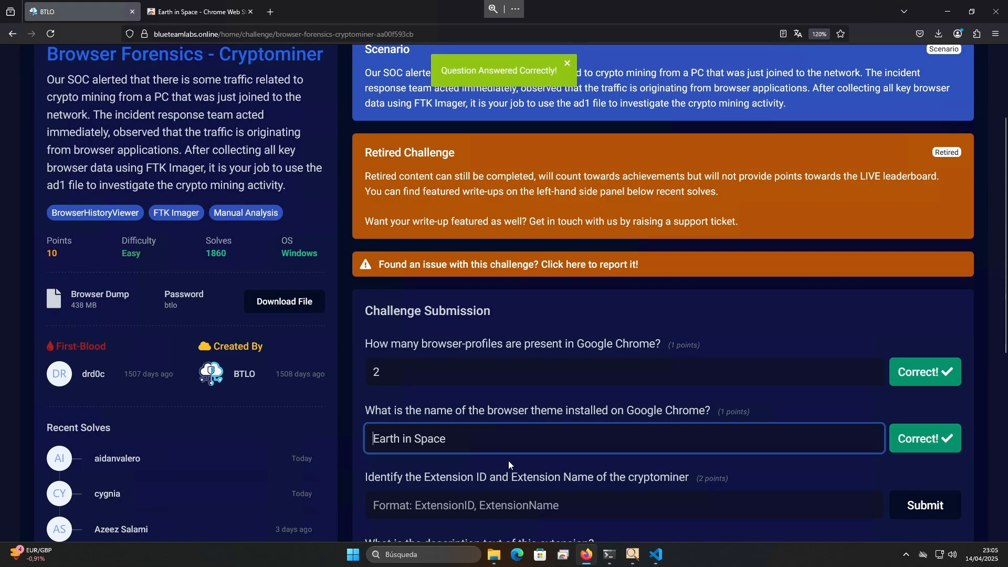
Read the cryptominer extension question, then in FTK Imager examine the update URL in the aapocclcgogkmnckokdopfmhonfmgoek extension's manifest.json under Default
scroll(539, 418, down, 3)
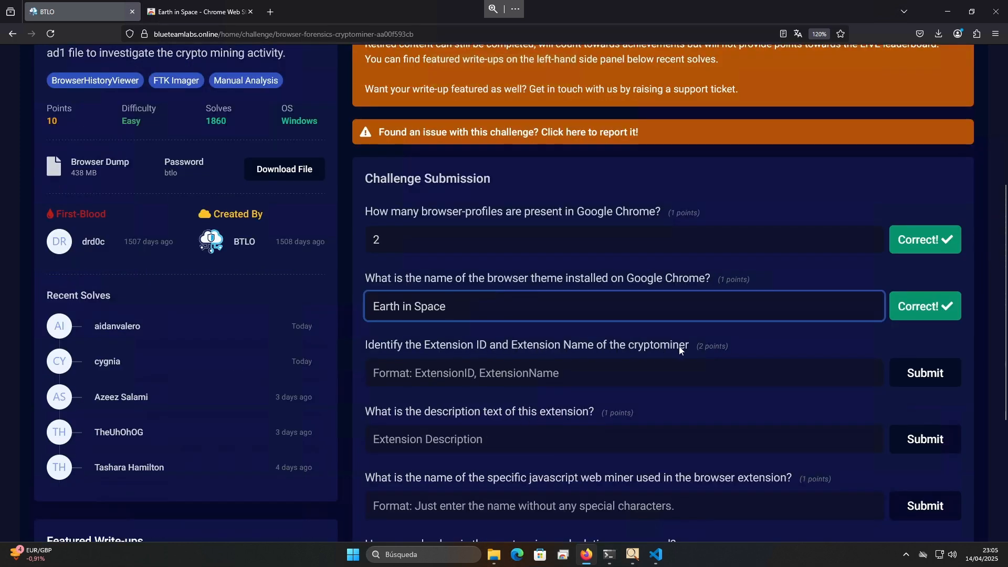
key(alt+Tab)
double_click(520, 370)
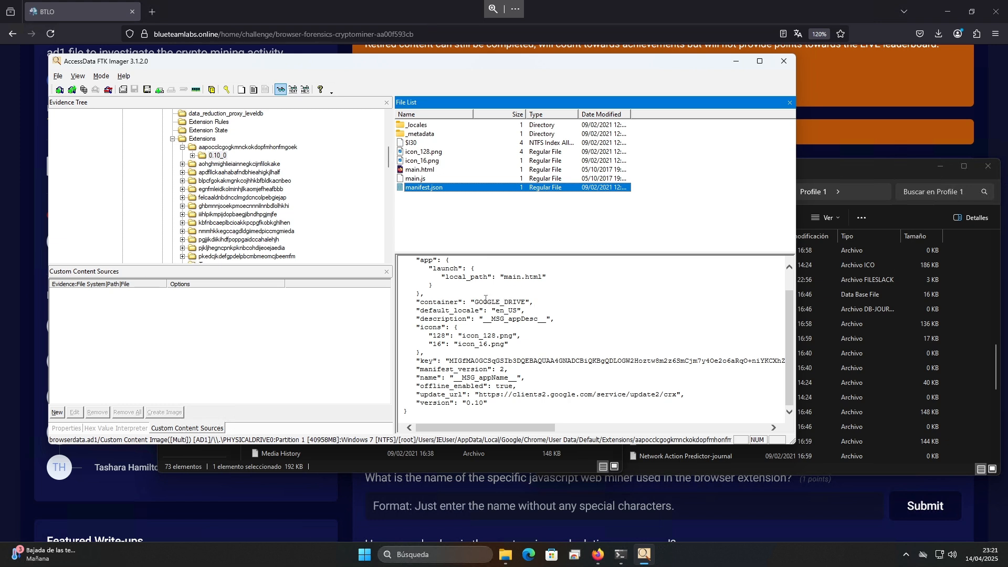
drag(481, 395, 677, 395)
click(531, 398)
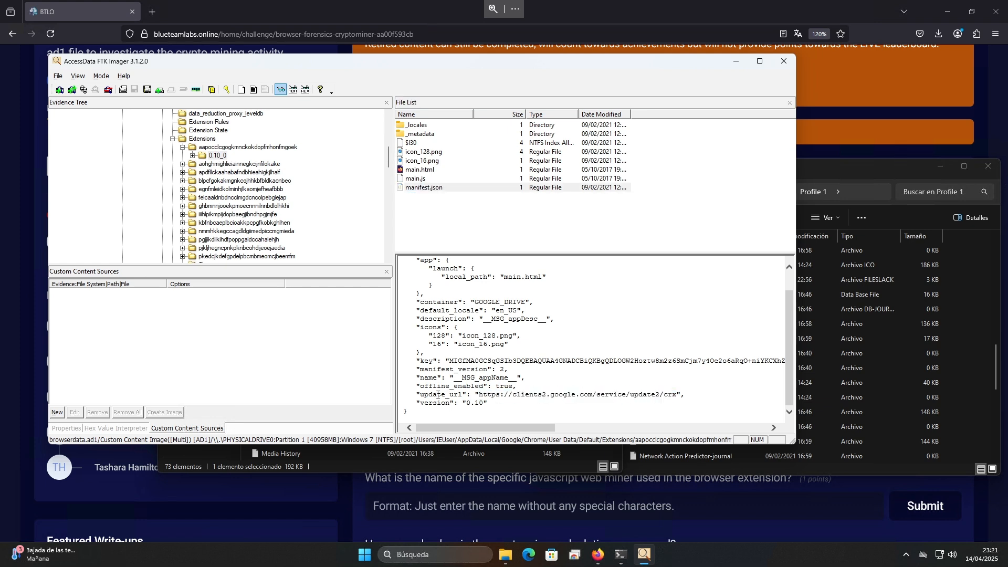
drag(478, 394, 677, 395)
click(635, 403)
Expand the aohghmighlieiainnegkcijnfilokake extension and examine manifest.json in its 0.10_0 folder
click(182, 163)
click(192, 172)
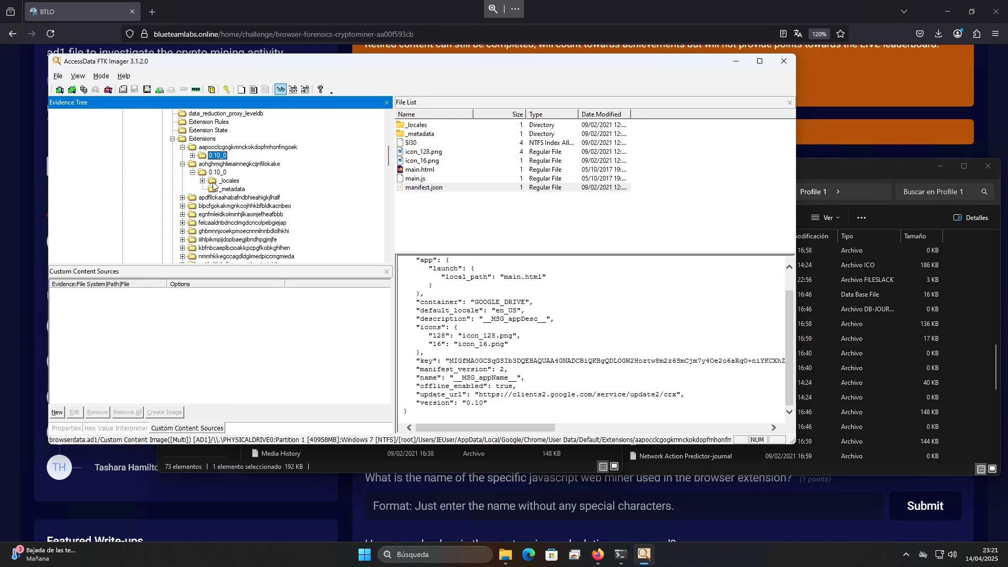
click(217, 173)
click(414, 188)
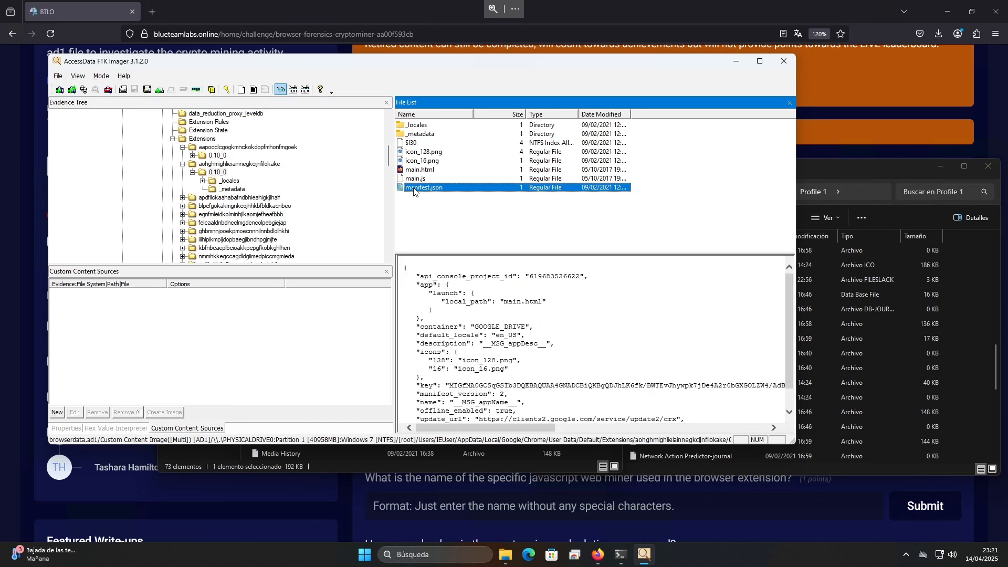
scroll(574, 321, down, 1)
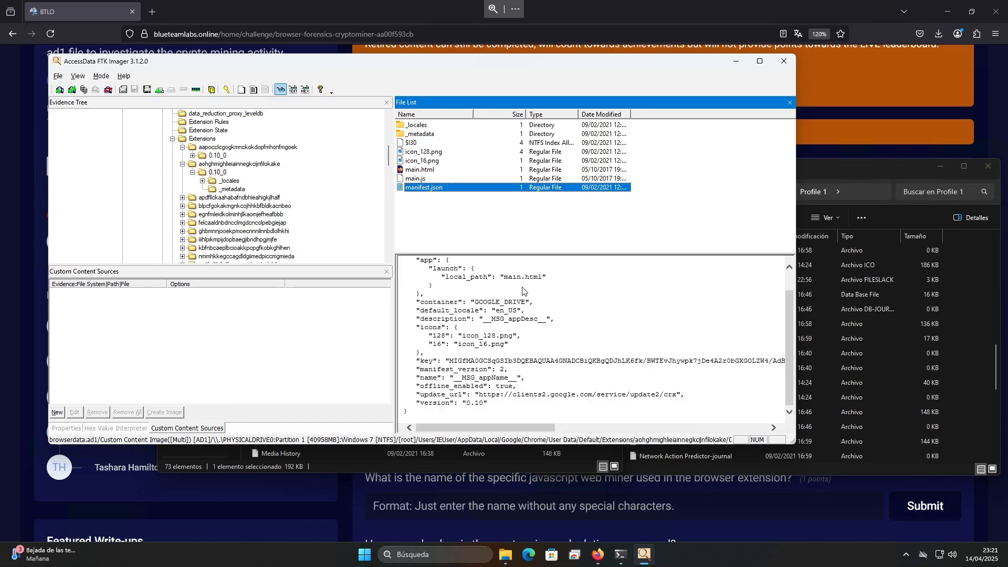
Expand the apdfllckaahabafndbhieahigkjlhalf and blpcfgokakmgnkcojhhkbfbldkacnbeo extensions and examine the latter's manifest.json for its name and URLs
click(182, 198)
click(192, 206)
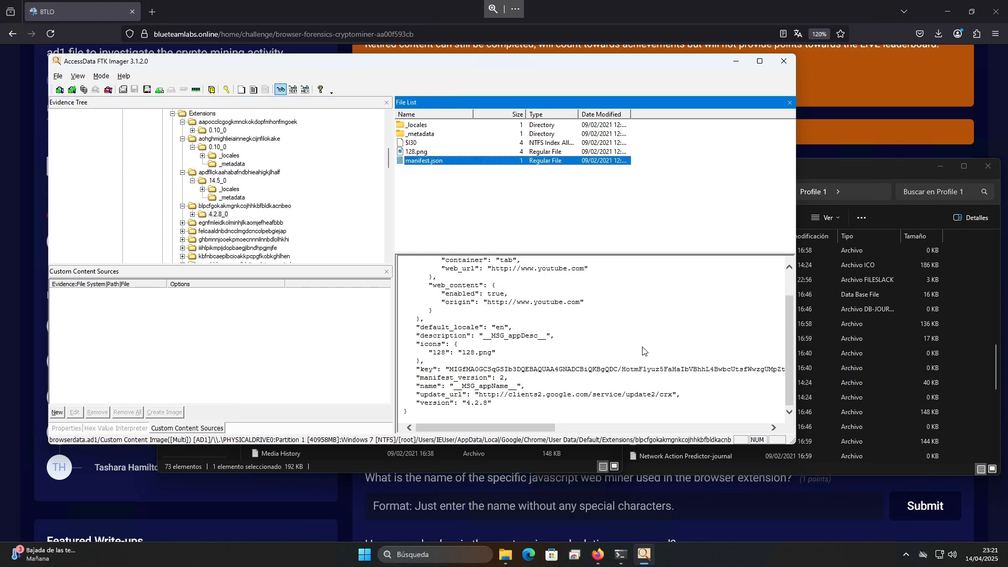
scroll(643, 351, up, 1)
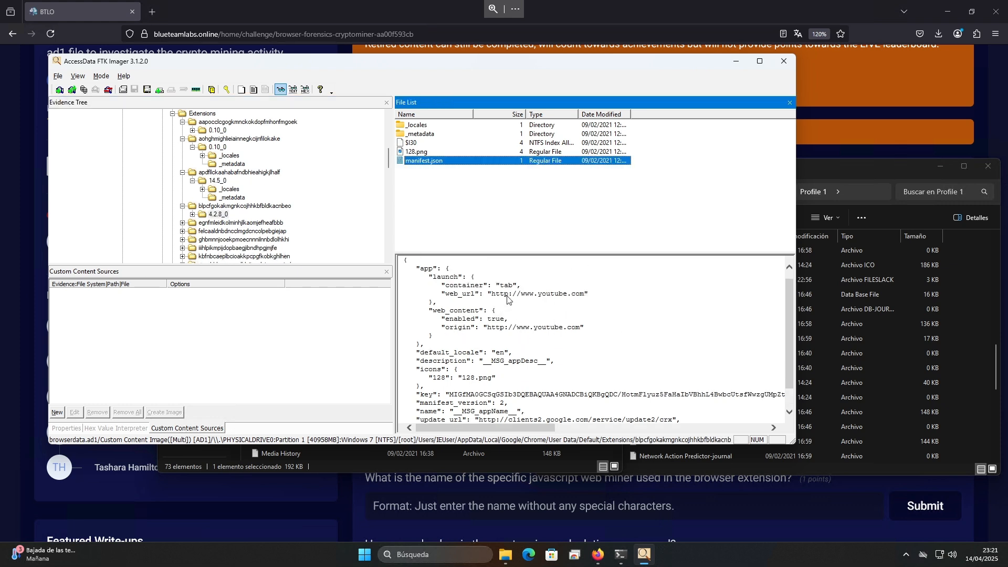
Expand the egnfmleidkolminhjlkaomjefheafbbb extension and examine manifest.json in its 3_0 folder
click(182, 223)
click(207, 232)
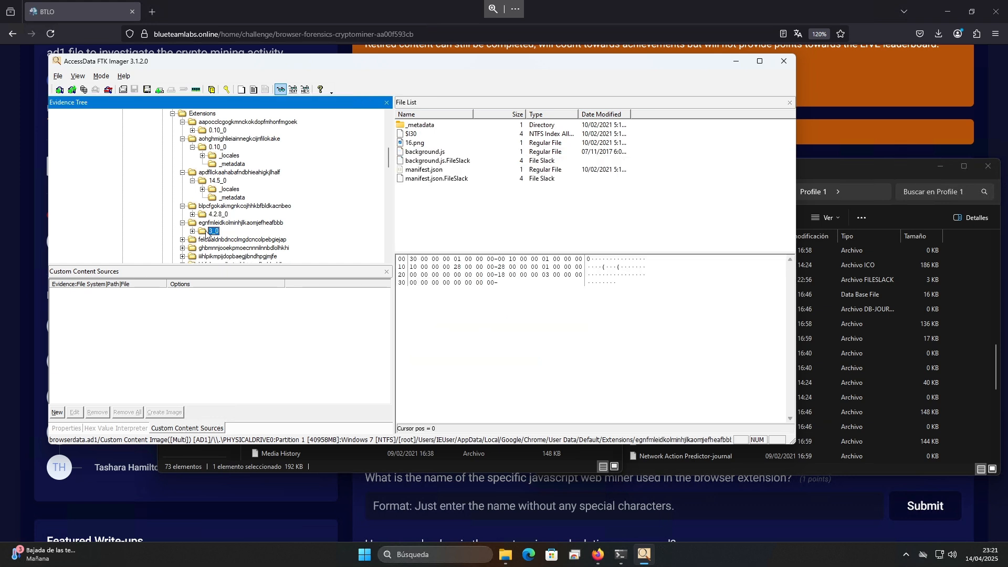
click(205, 223)
click(212, 231)
click(425, 170)
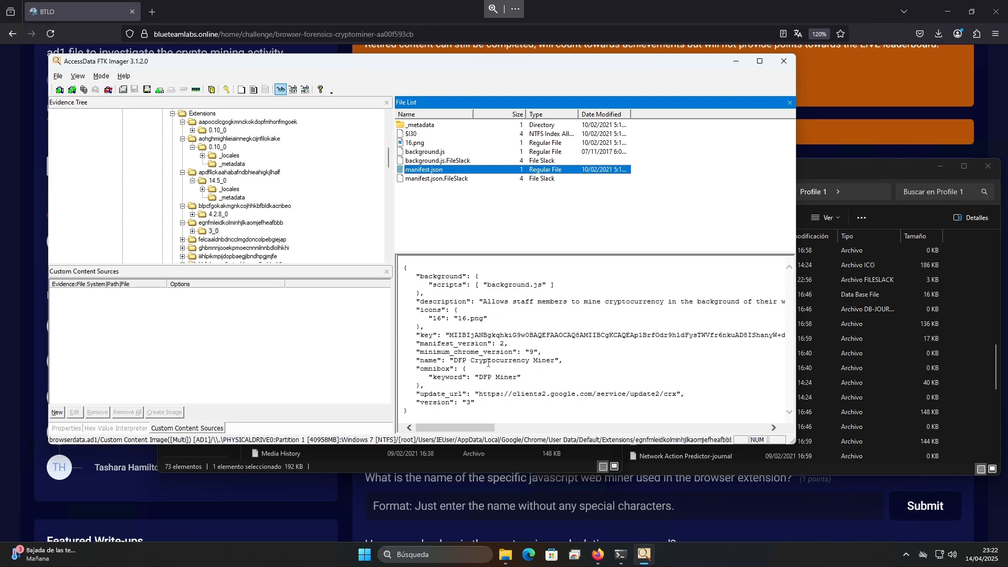
Copy the extension name from the manifest and submit "egnfmleidkolminhjlkaomjefheafbbb. DFP Cryptocurrency Miner" as the cryptominer ID and name answer
drag(473, 356, 569, 362)
click(566, 369)
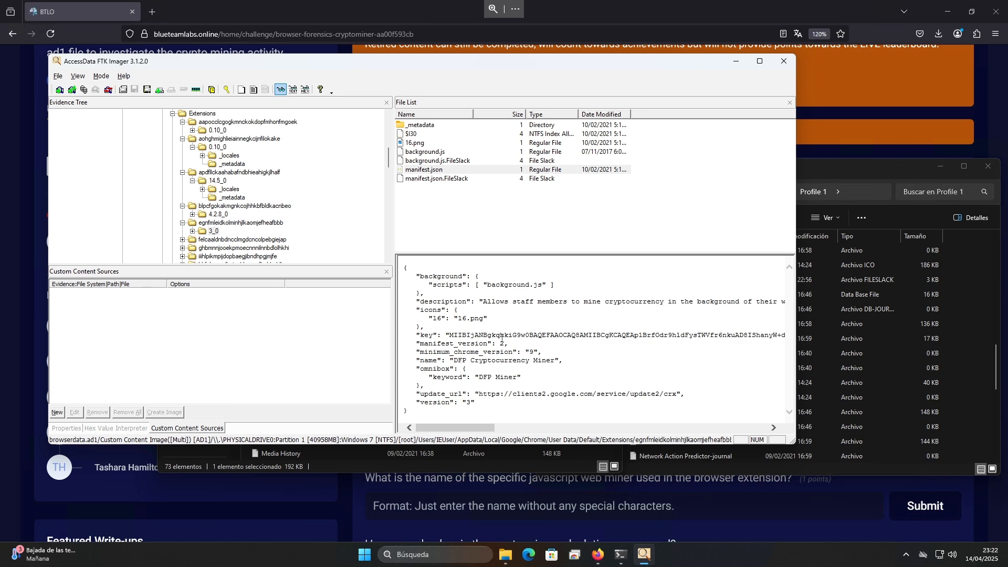
key(alt+Tab)
right_click(509, 372)
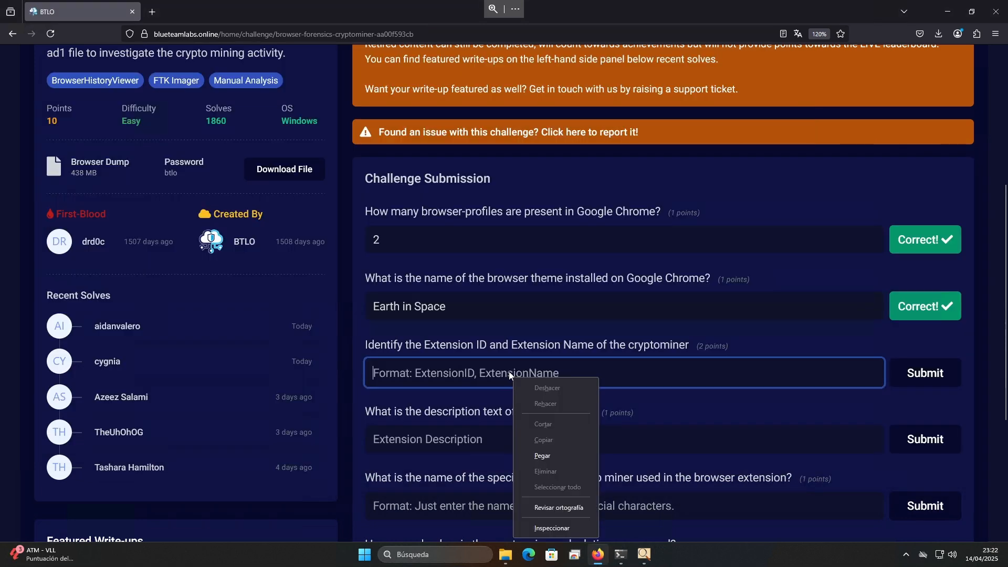
click(553, 452)
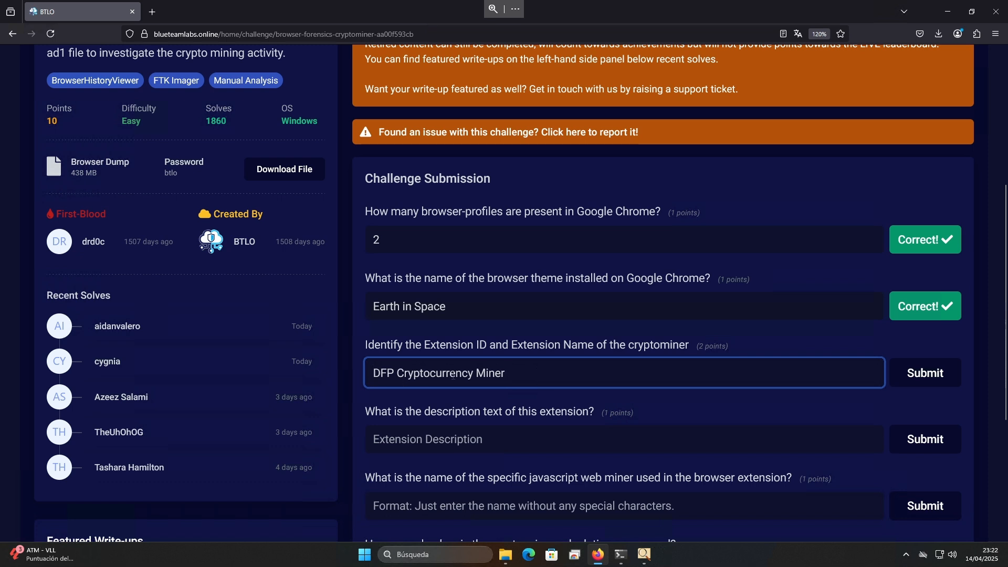
text(egnfmleidkolminhjlkaomjefheafbbb.)
key(Return)
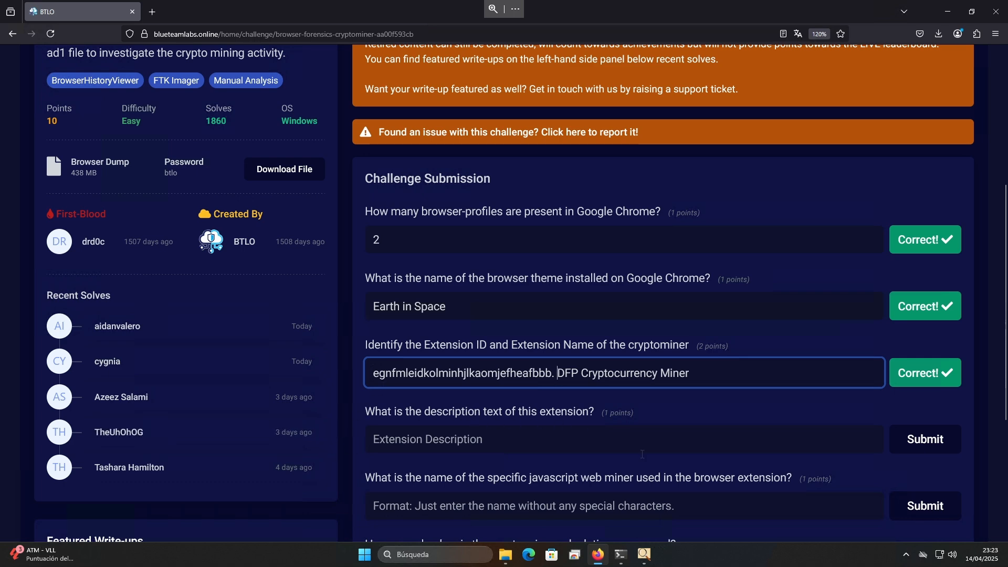
Back in FTK Imager, reopen manifest.json in the miner extension's 3_0 folder and copy its full description text
click(644, 555)
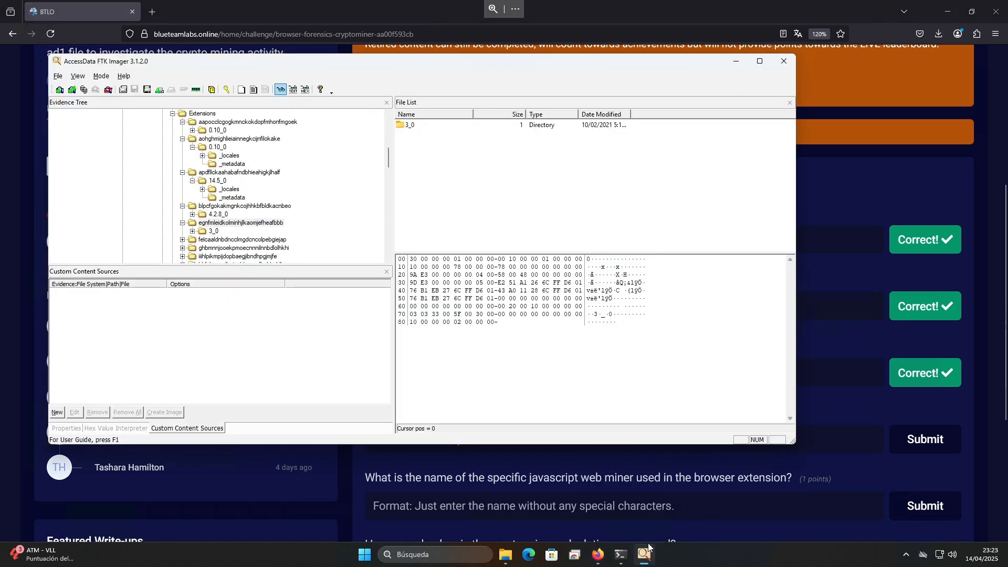
click(209, 229)
click(213, 232)
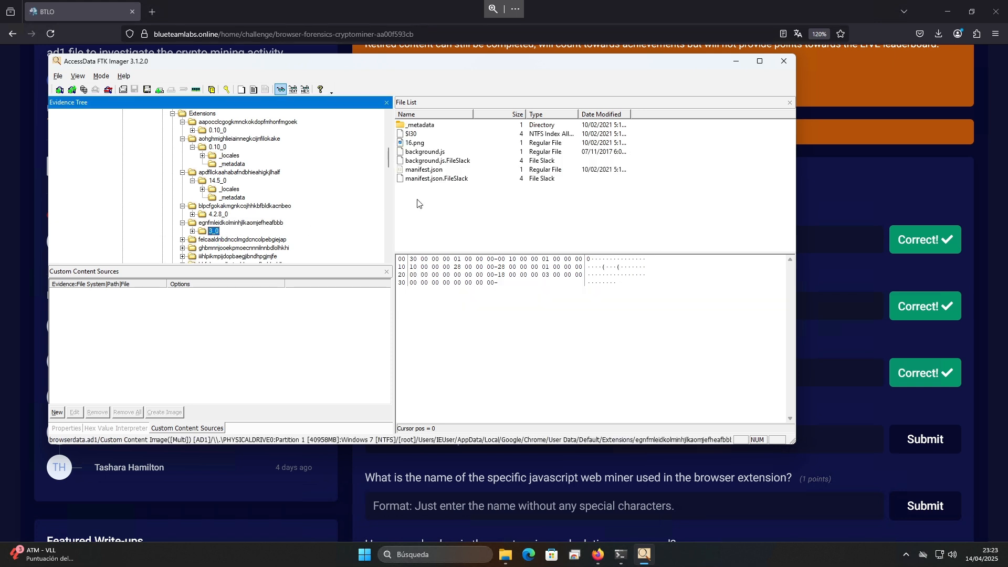
click(436, 171)
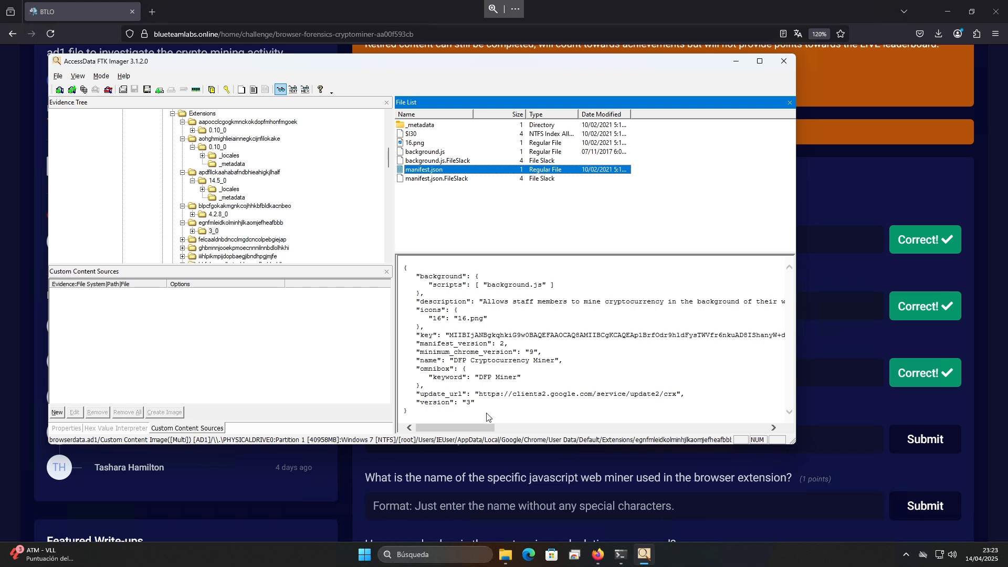
drag(483, 305, 813, 303)
key(ctrl+c)
click(673, 300)
drag(673, 301, 613, 305)
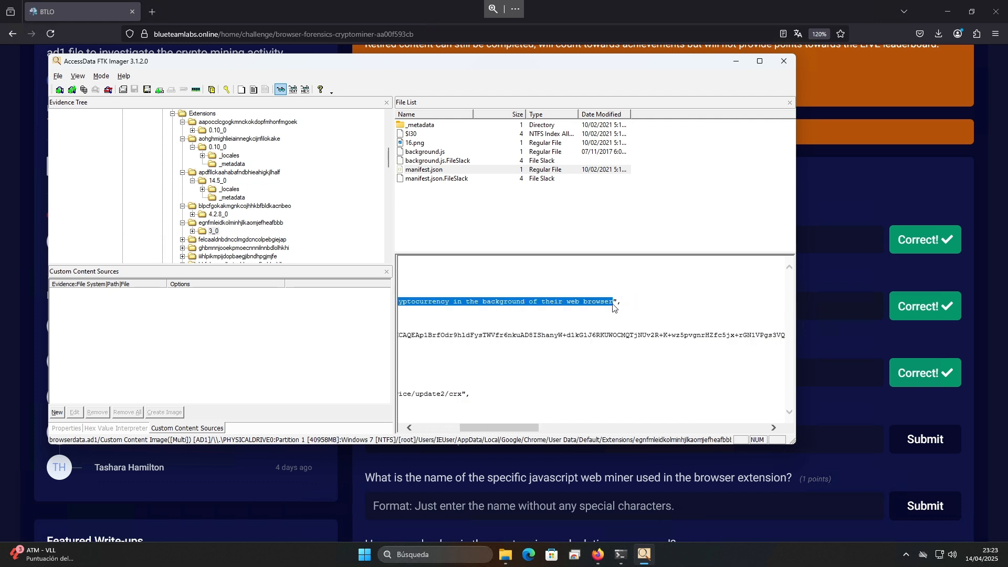
Submit "Allows staff members to mine cryptocurrency in the background of their web browser" as the extension description answer on the challenge page
key(alt+Tab)
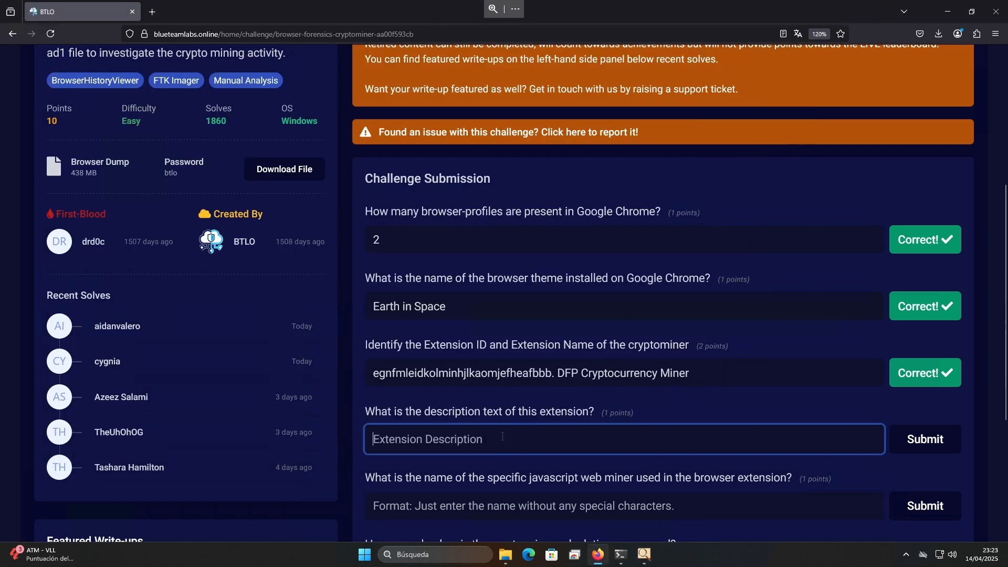
key(ctrl+v)
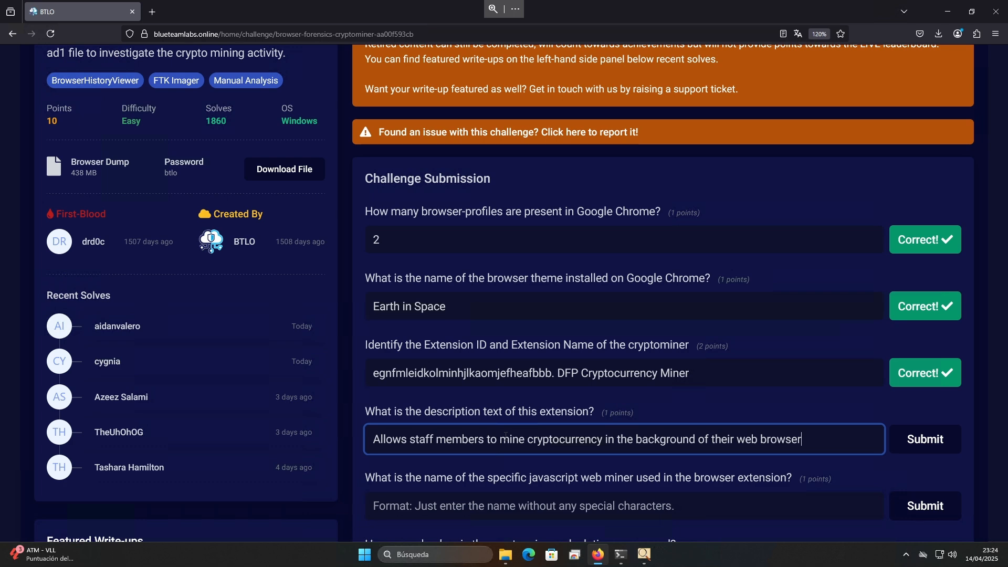
key(Return)
Read the JavaScript web miner question, then examine the background.js script entry in the miner extension's manifest in FTK Imager
scroll(505, 435, down, 3)
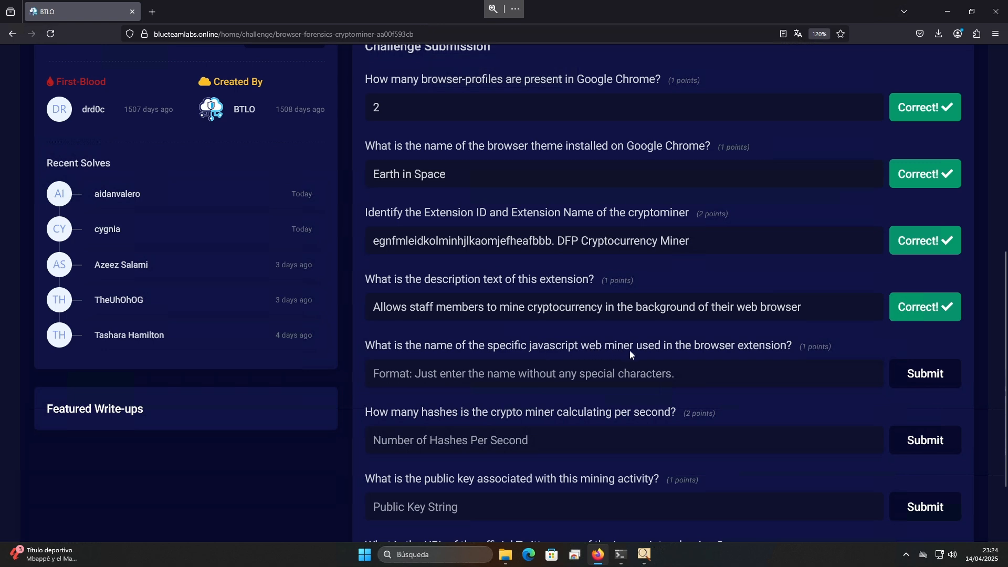
key(alt+Tab)
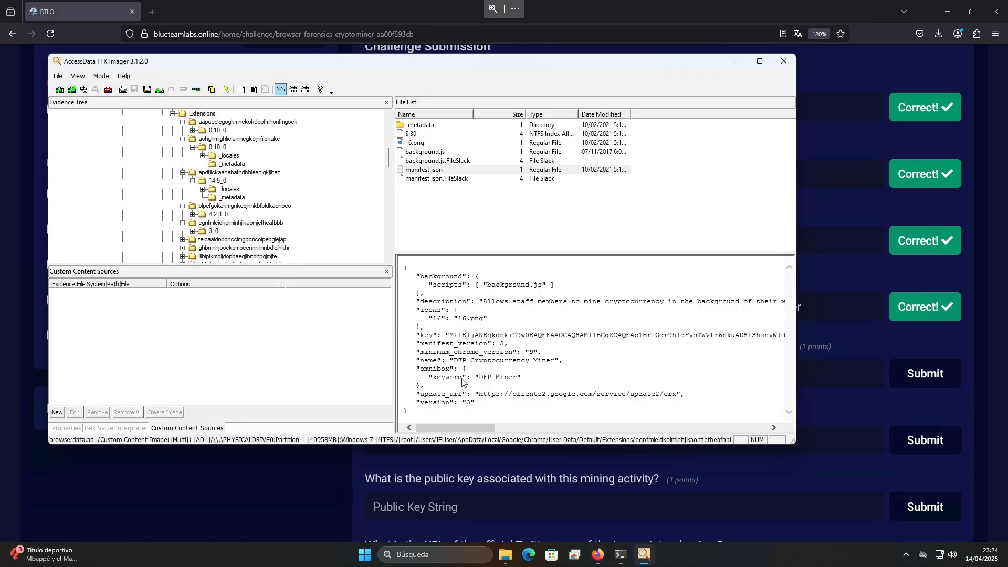
drag(487, 285, 544, 285)
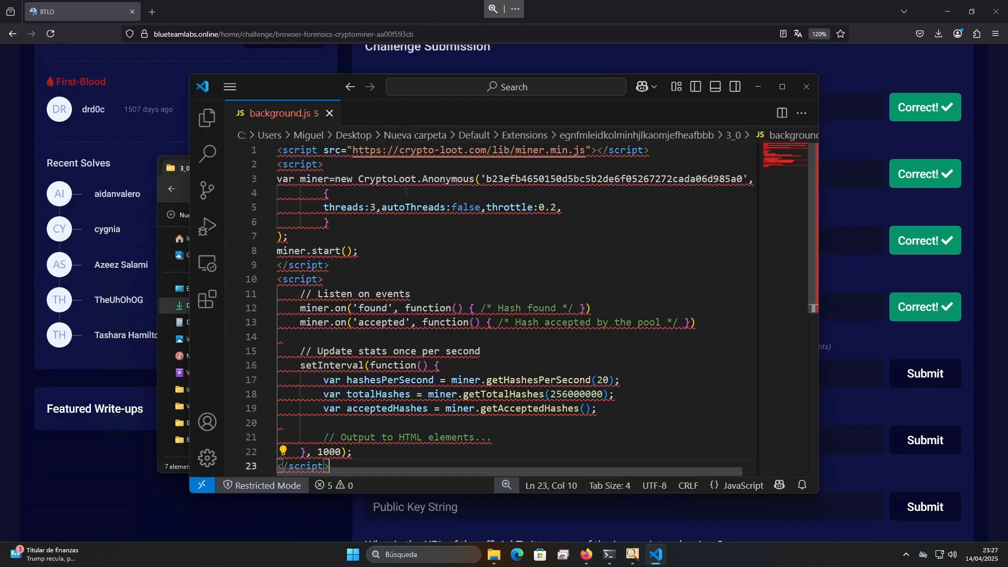
Copy "miner.min.js" from the script source in background.js and try it as the JavaScript web miner answer on the challenge page
mouse_move(276, 153)
drag(585, 151, 518, 158)
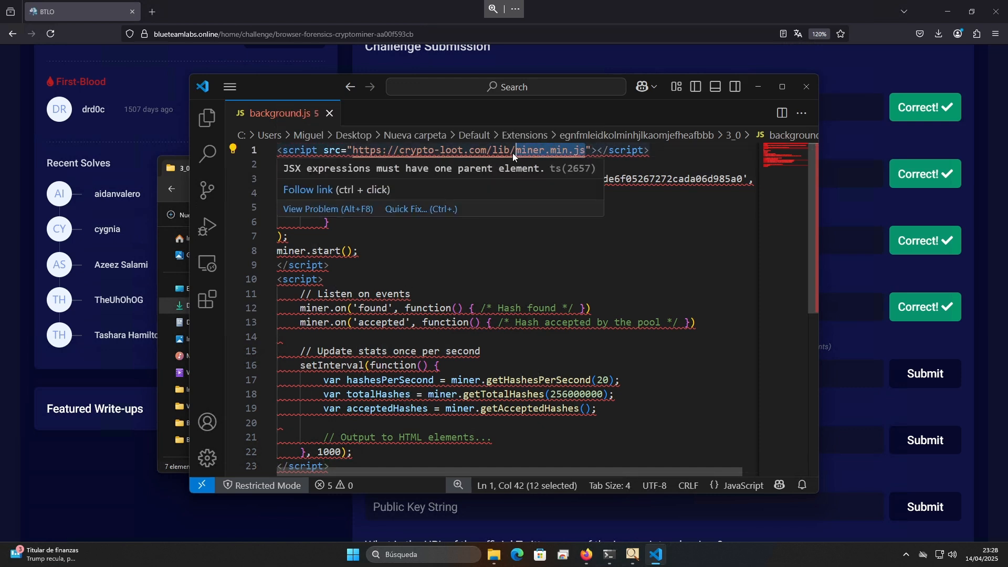
click(848, 366)
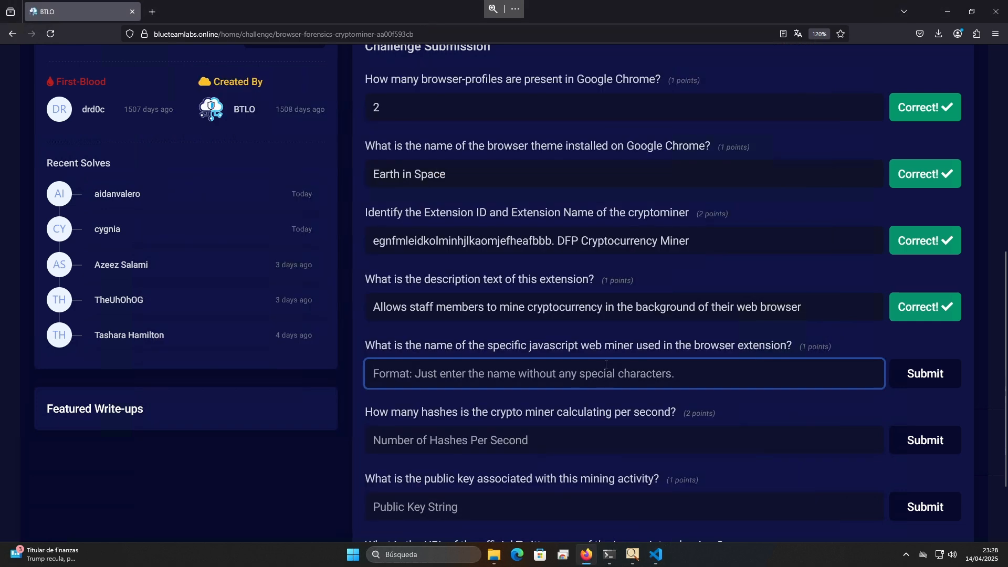
text(miner.min.js)
click(919, 375)
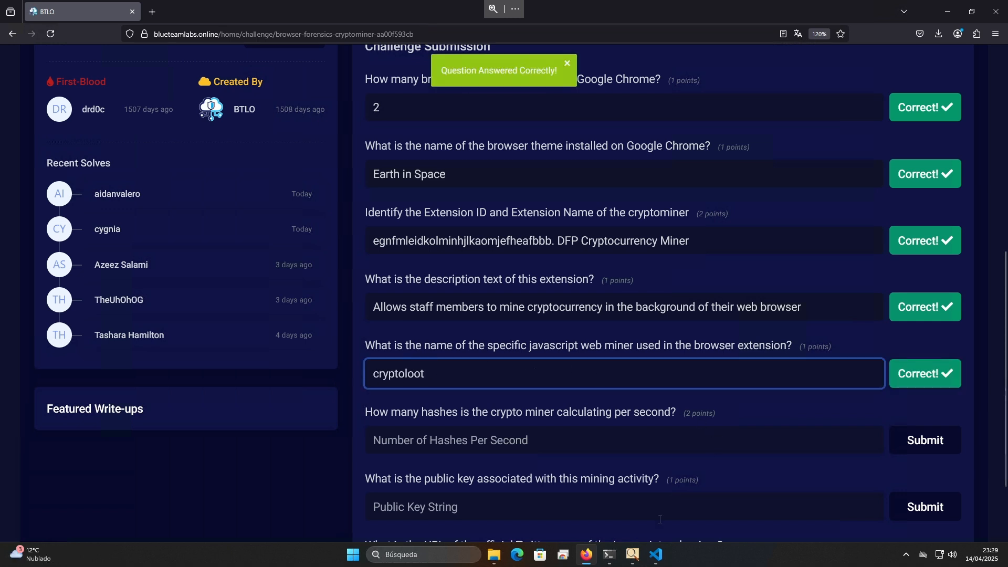
Back in Visual Studio Code, examine the crypto-loot.com script source in background.js against the web miner answer on the challenge page
click(656, 554)
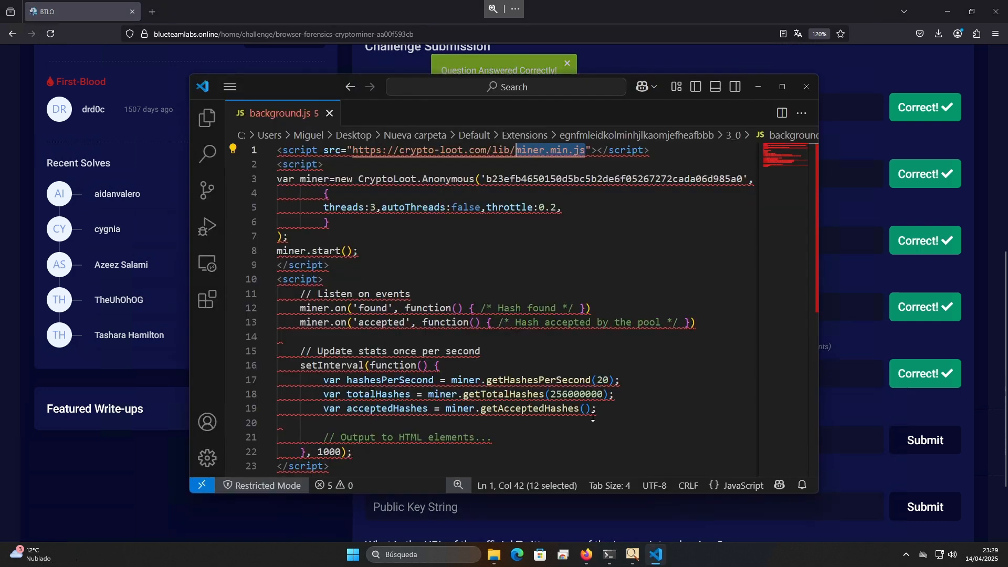
double_click(400, 179)
click(387, 151)
drag(399, 150, 458, 151)
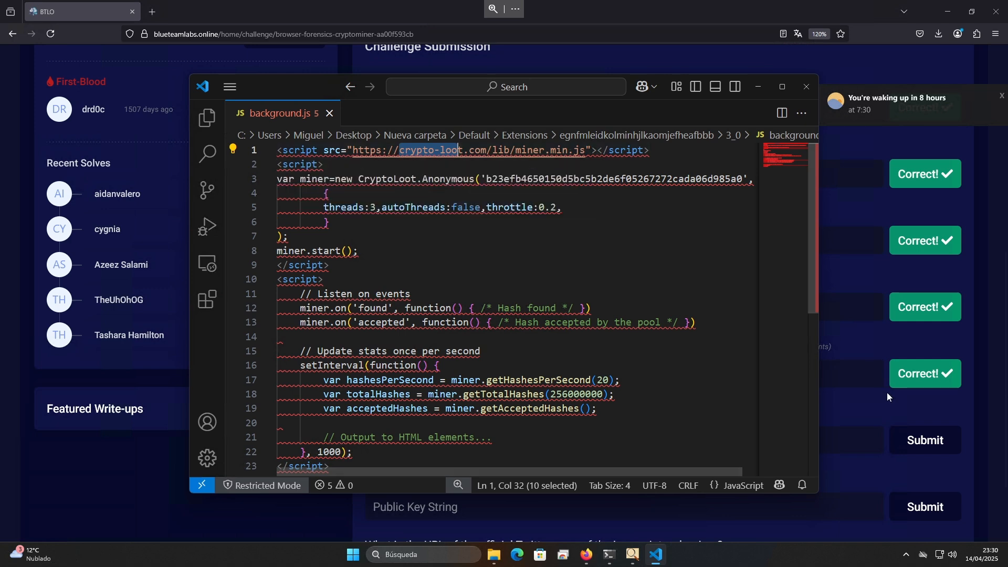
key(alt+Tab)
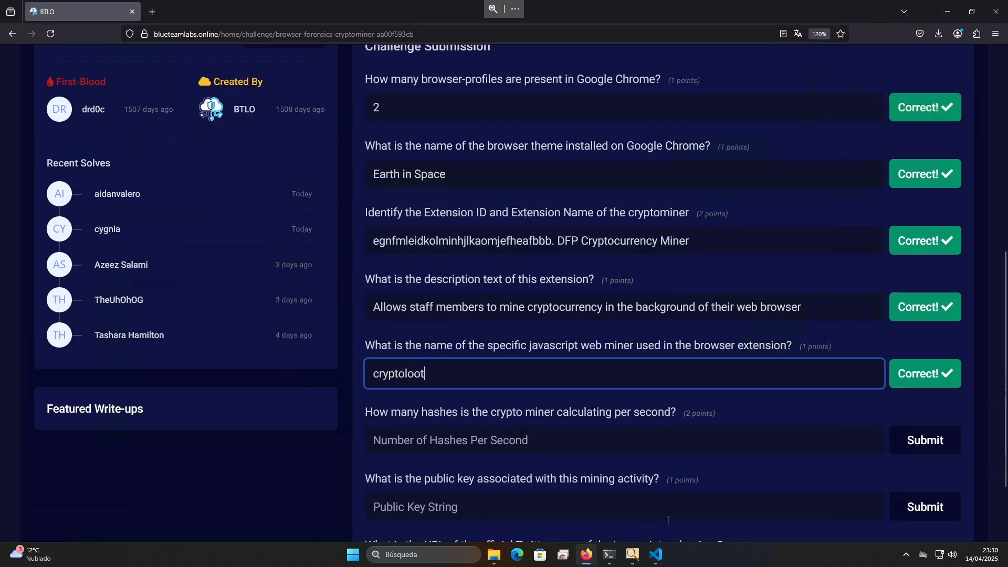
key(alt+Tab)
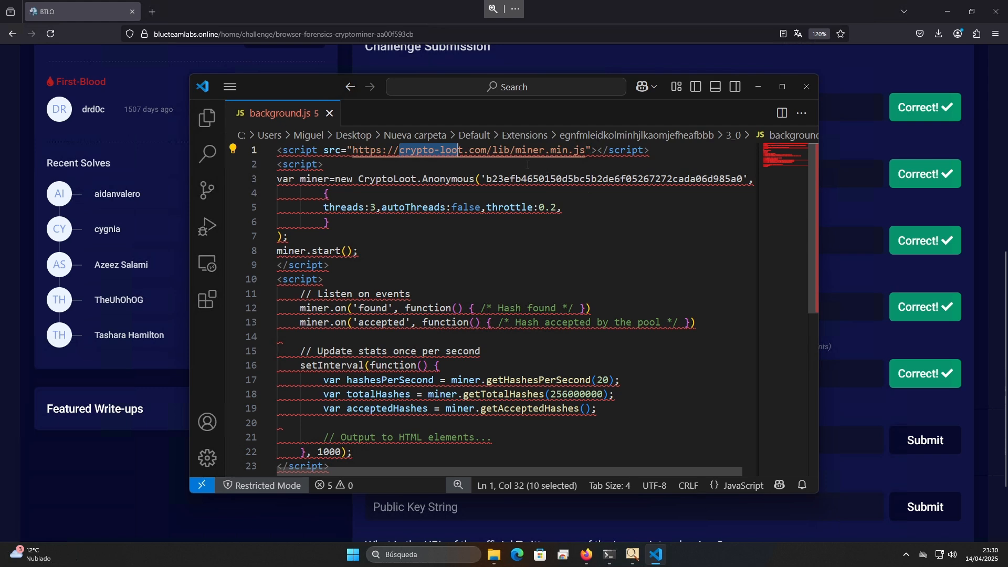
drag(515, 151, 556, 164)
click(555, 165)
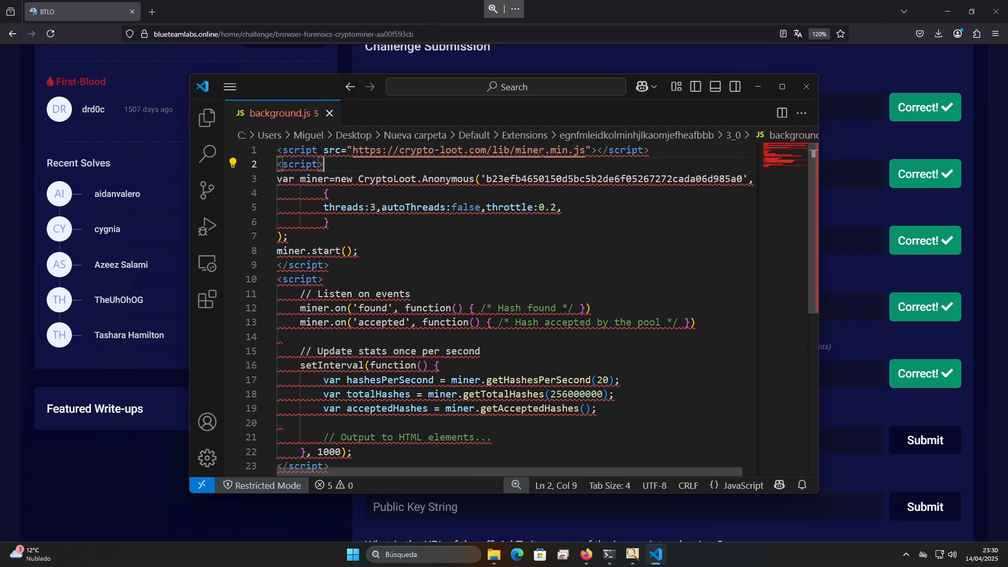
click(429, 149)
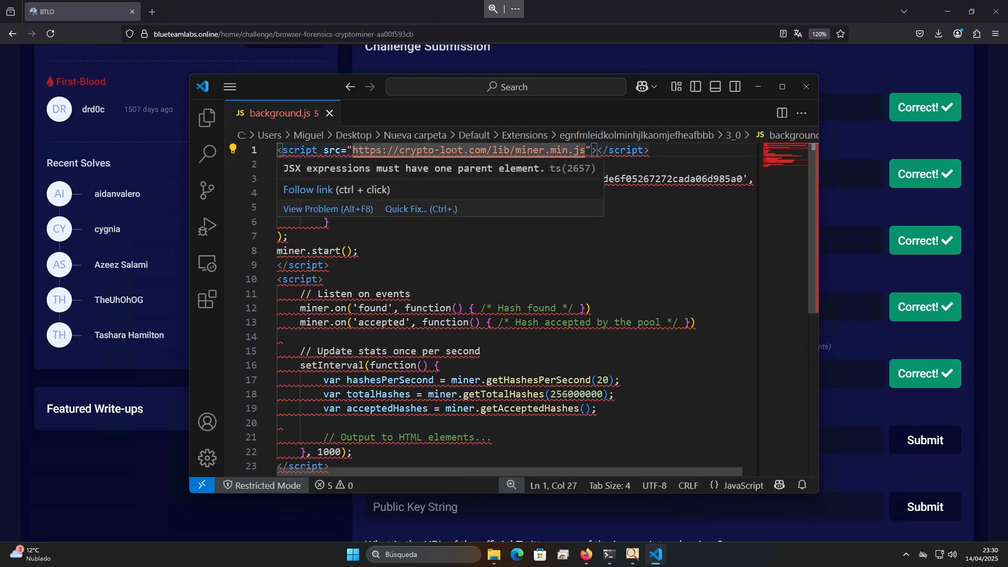
click(623, 208)
Check the getHashesPerSecond call in background.js and submit 20 as the hashes-per-second answer on the challenge page
click(864, 355)
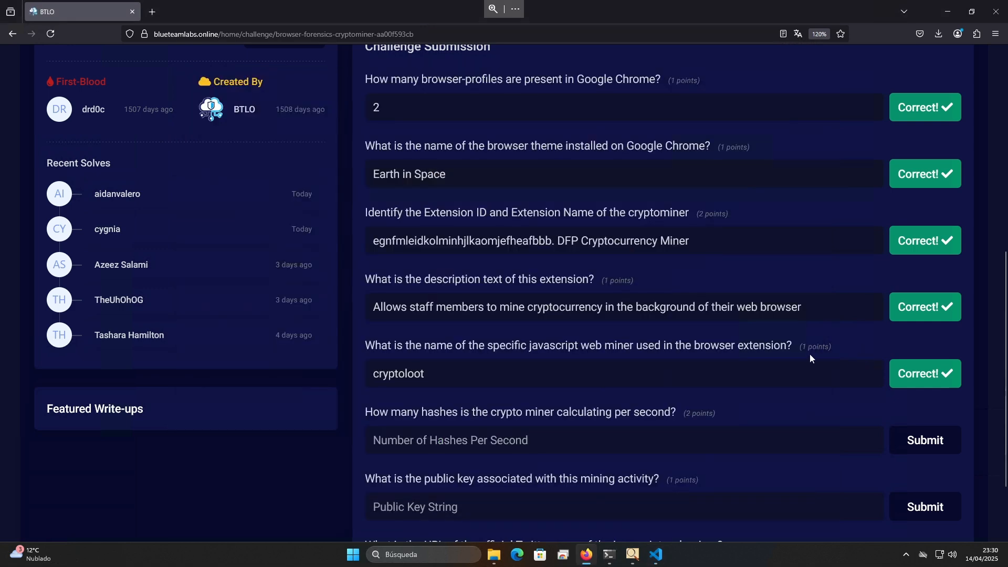
drag(439, 411, 600, 412)
click(600, 413)
click(657, 554)
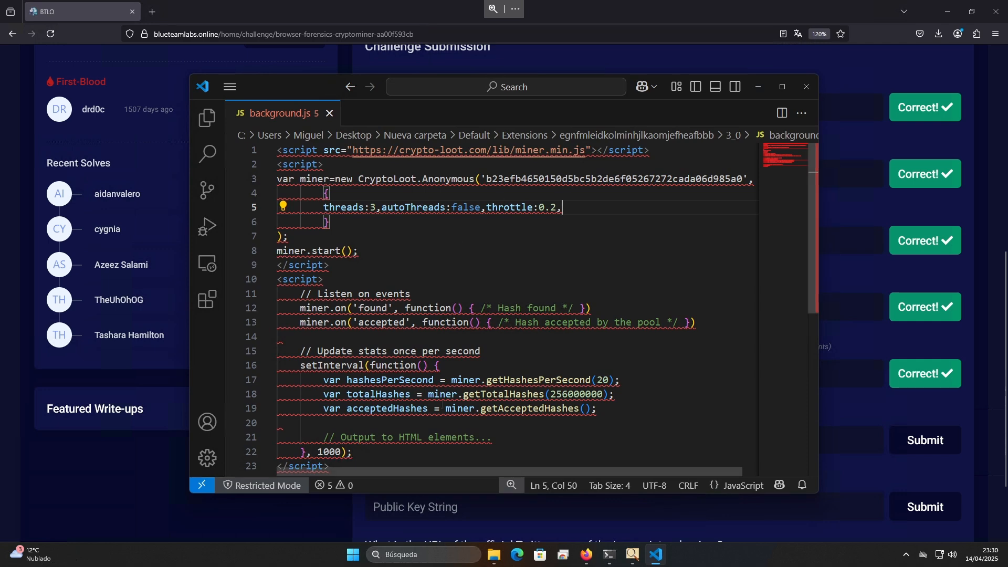
drag(591, 380, 653, 380)
click(652, 380)
click(851, 449)
click(787, 447)
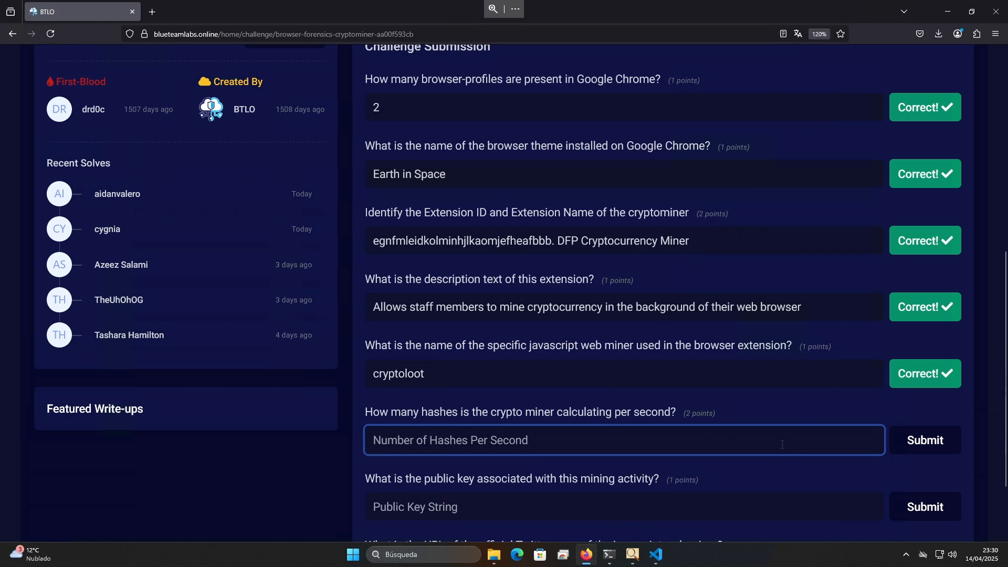
text(20)
key(Return)
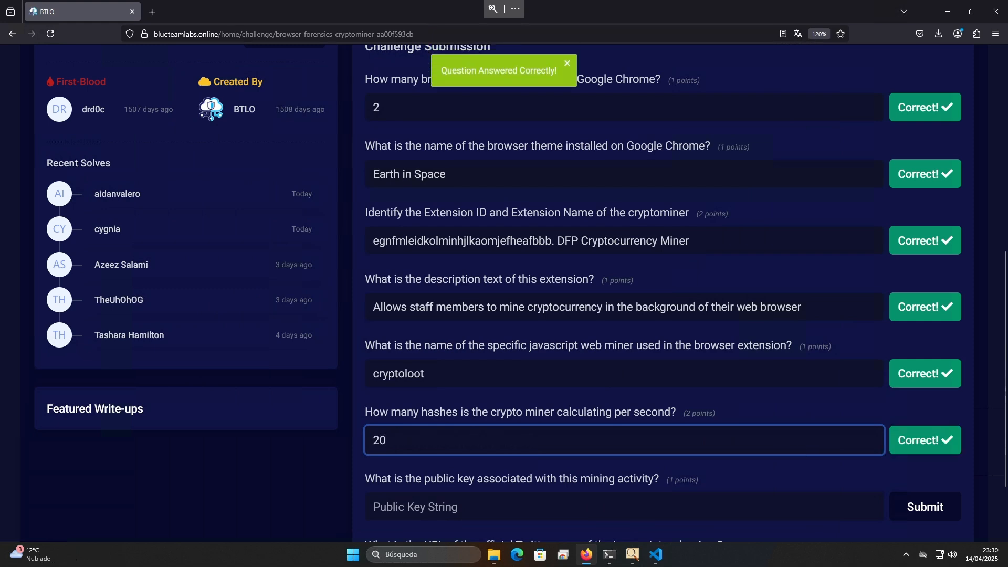
Copy the key string from the CryptoLoot.Anonymous call in background.js and submit it as the public key answer
scroll(757, 403, down, 3)
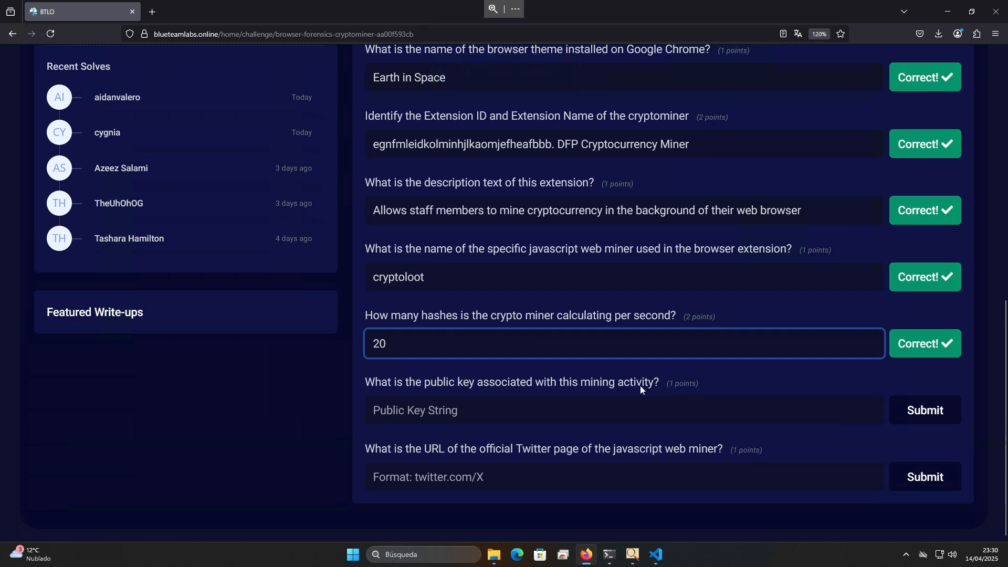
click(657, 554)
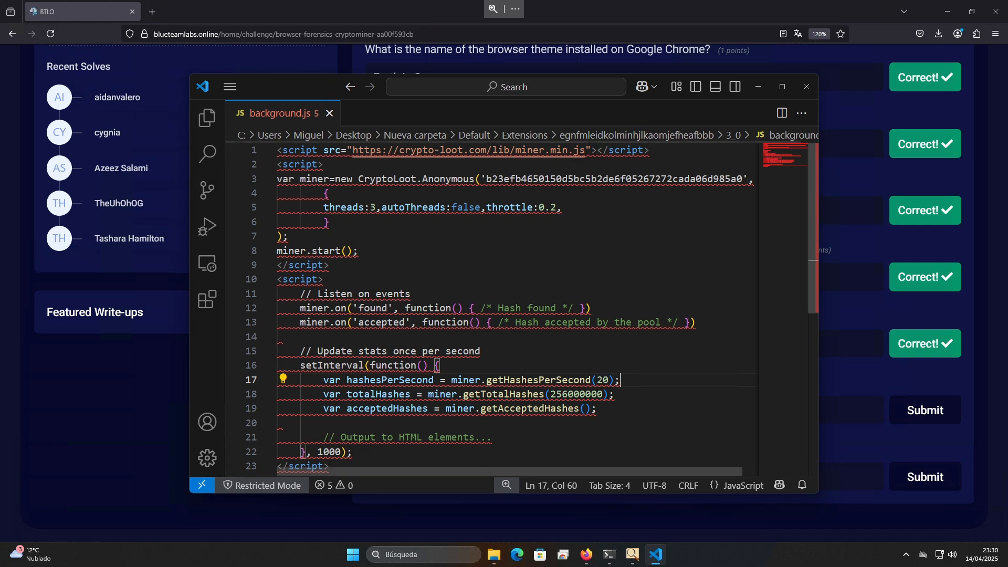
double_click(626, 179)
key(ctrl+c)
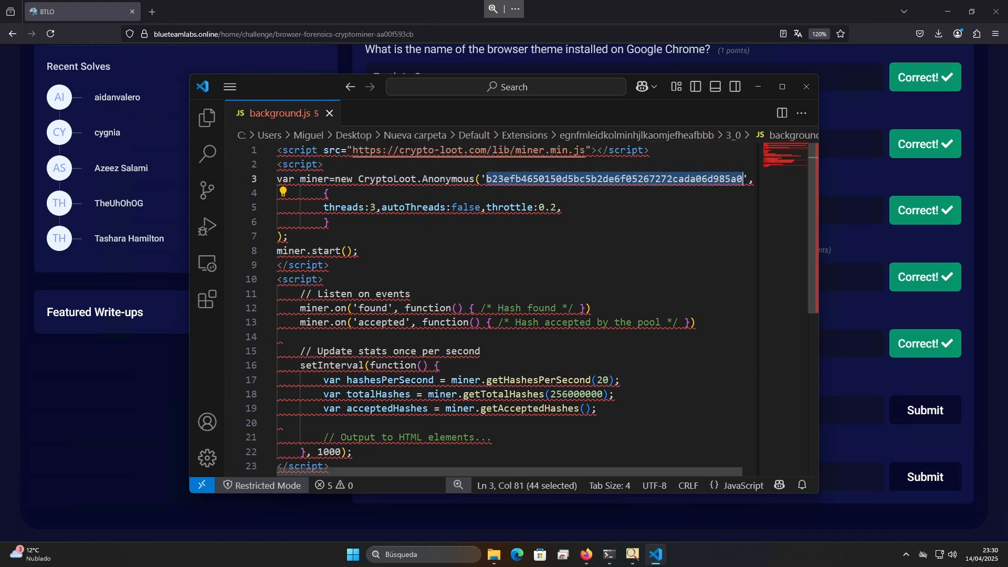
click(852, 442)
click(711, 409)
key(ctrl+v)
click(898, 410)
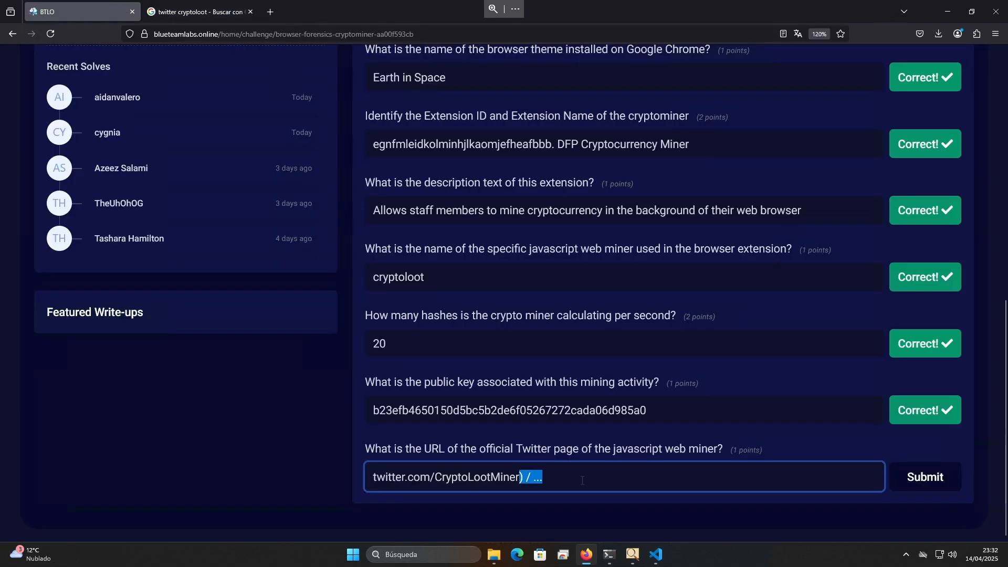
Submit "twitter.com/CryptoLootMiner" as the web miner's official Twitter page and dismiss the completion dialog
key(BackSpace)
key(Return)
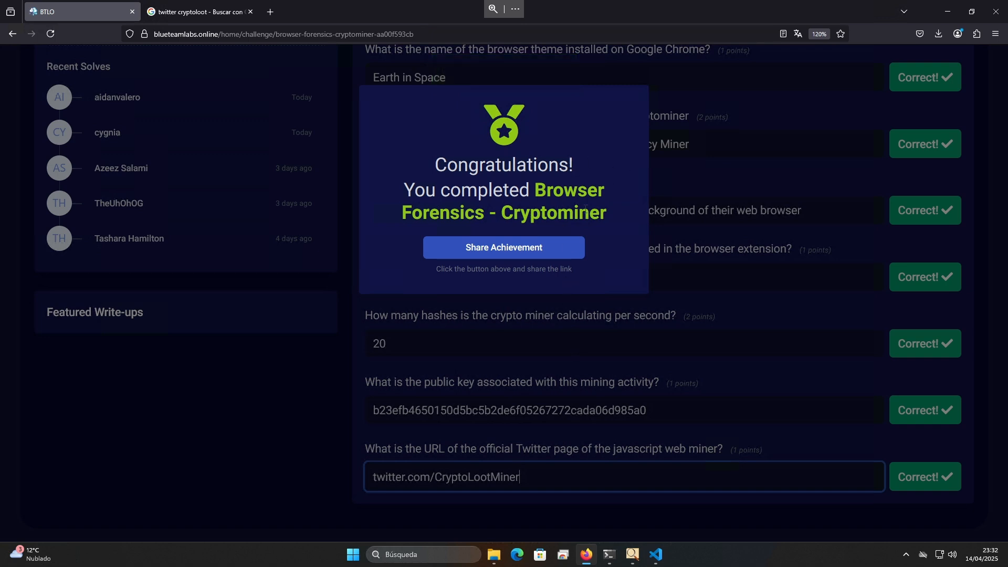
click(751, 284)
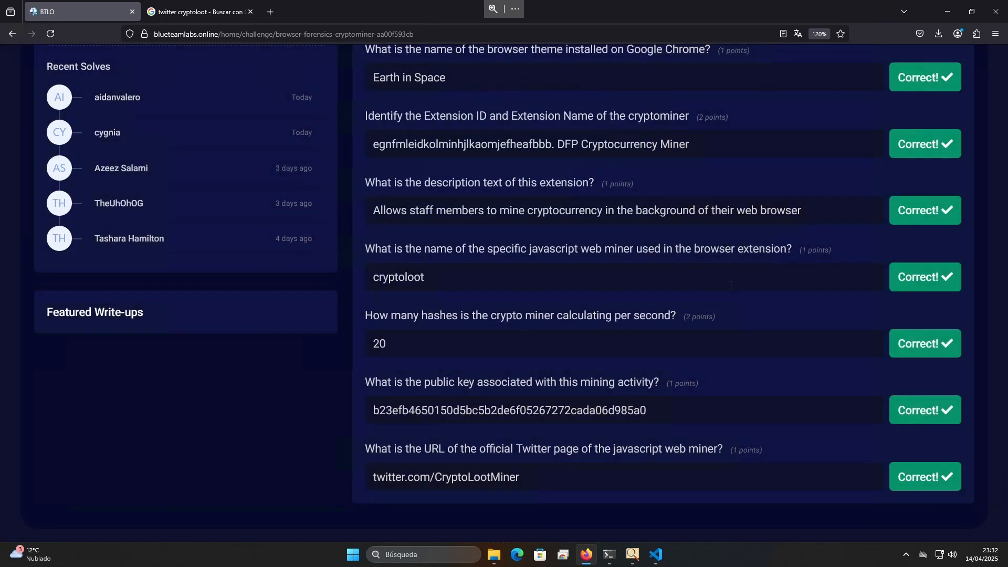
Review the Extensions folder tree in FTK Imager, then the challenge page's submitted answers and difficulty rating
key(alt+Tab)
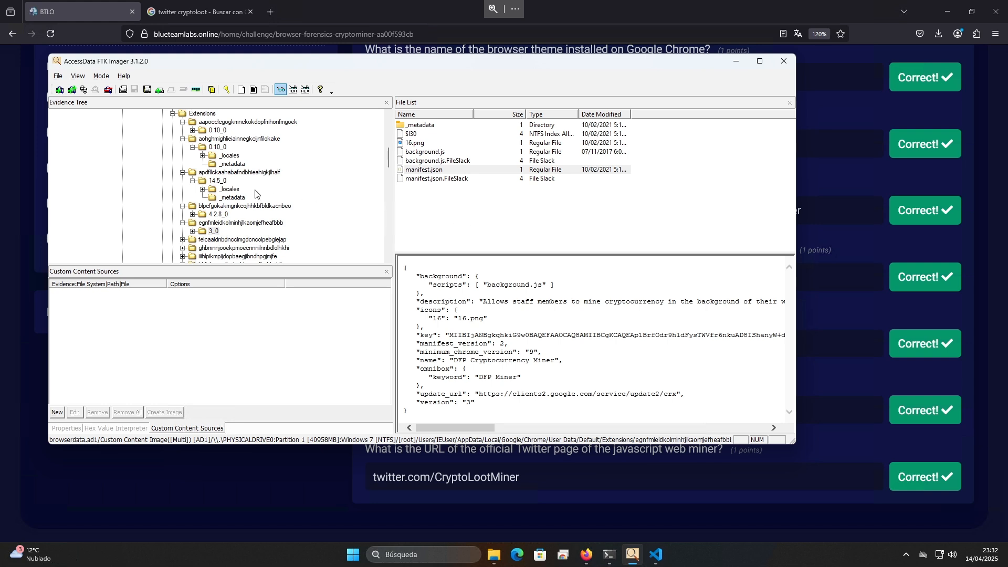
scroll(255, 193, up, 2)
scroll(254, 196, down, 1)
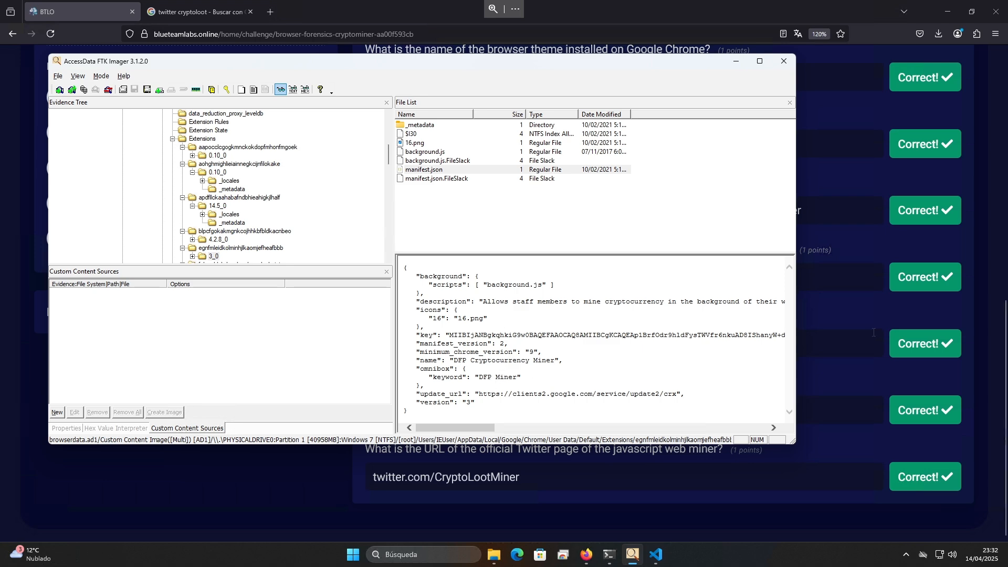
click(861, 313)
scroll(667, 311, up, 8)
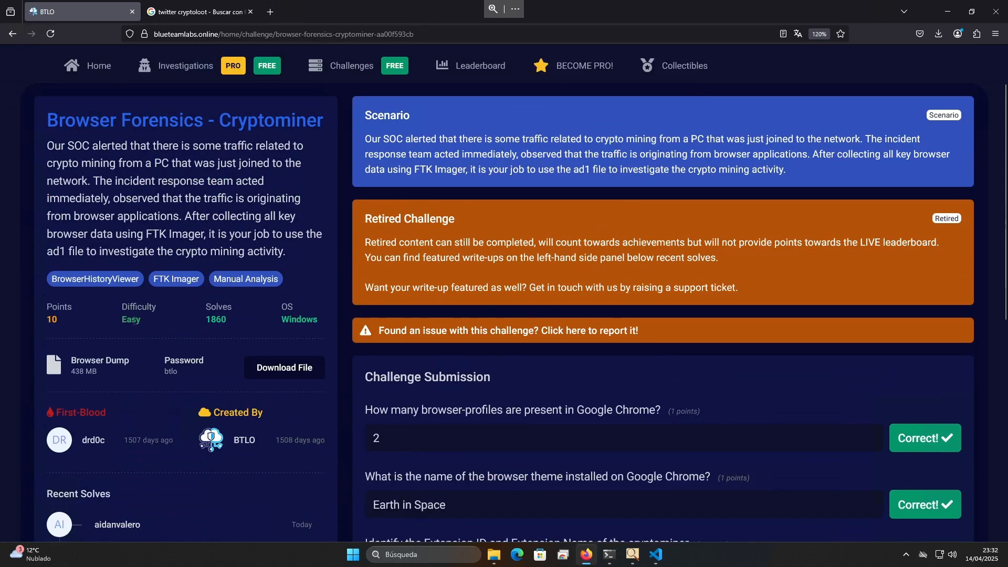
double_click(135, 320)
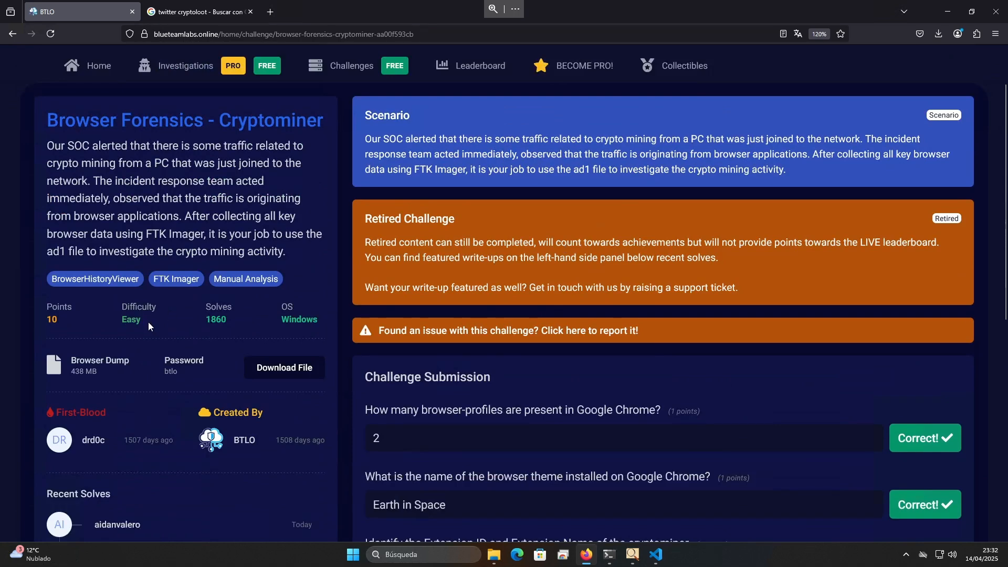